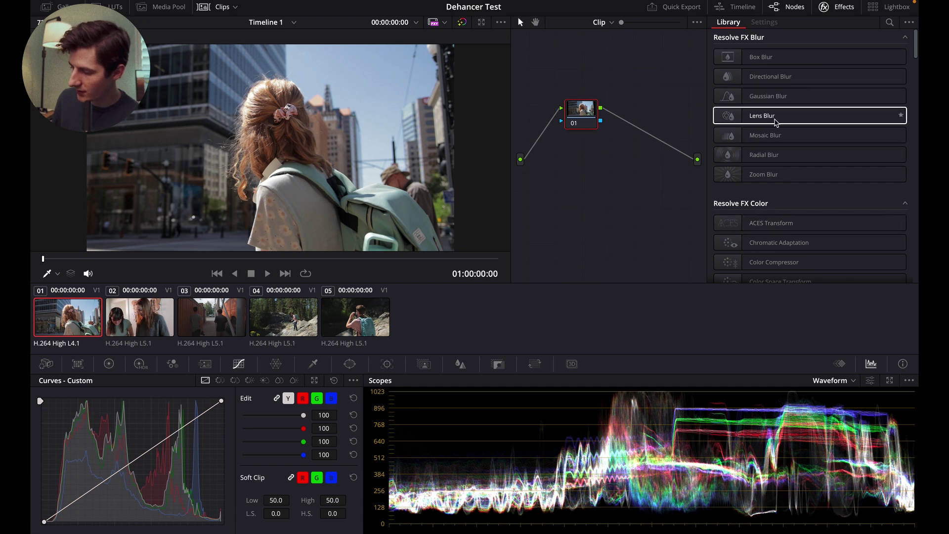
# Drag Dehancer Pro from Film Emulation onto clip 01's node in the node graph.
pyautogui.scroll(-6, 777, 122)
pyautogui.scroll(-10, 776, 122)
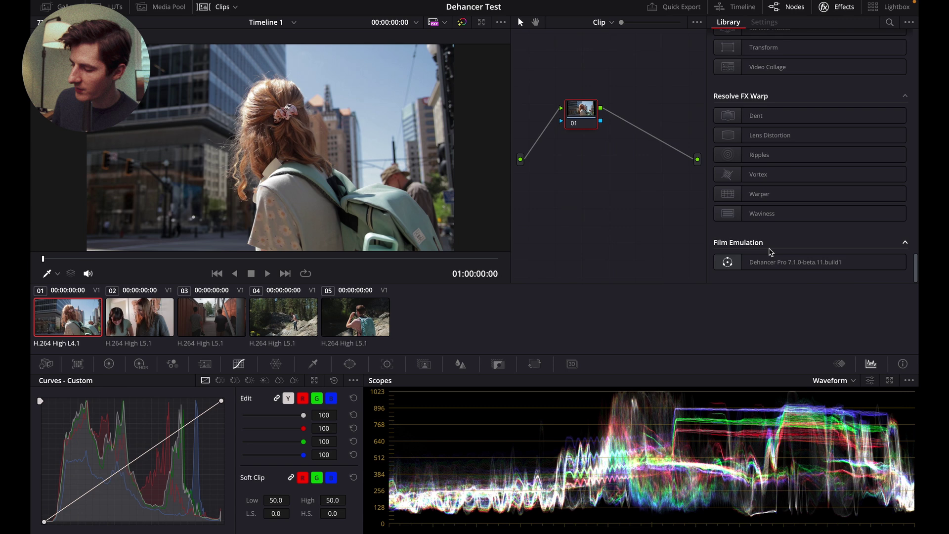
pyautogui.moveTo(779, 260); pyautogui.dragTo(582, 112)
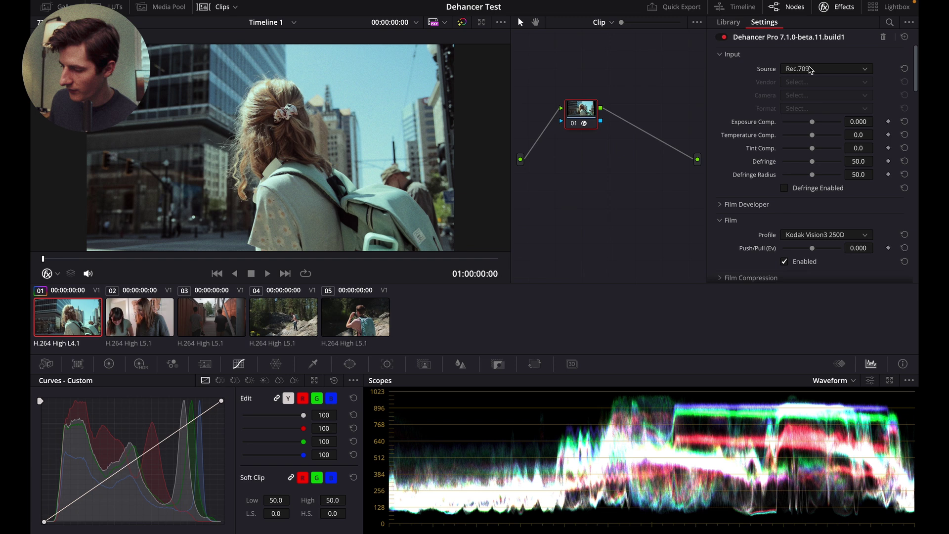
# Set Dehancer's input source to Choose Camera: Canon vendor, M50 camera, Neutral format.
pyautogui.click(802, 72)
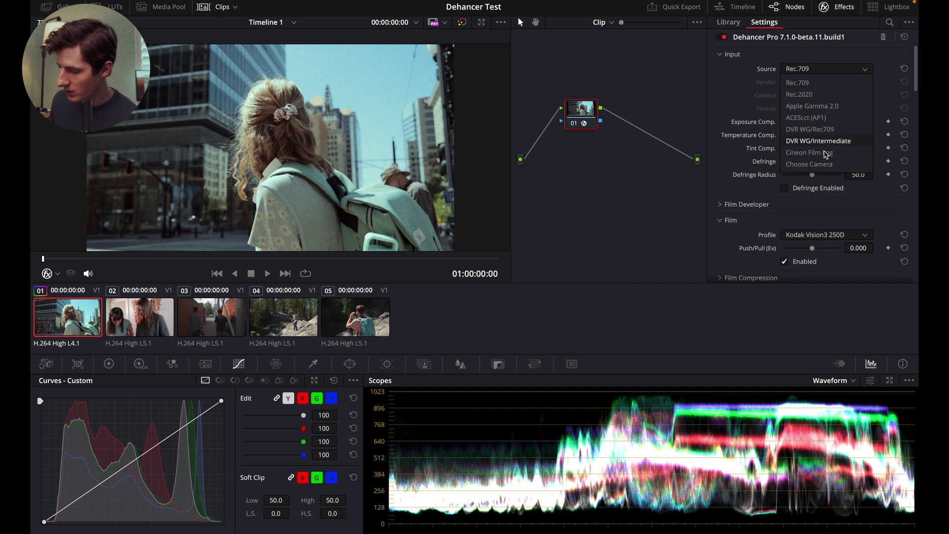
pyautogui.click(819, 166)
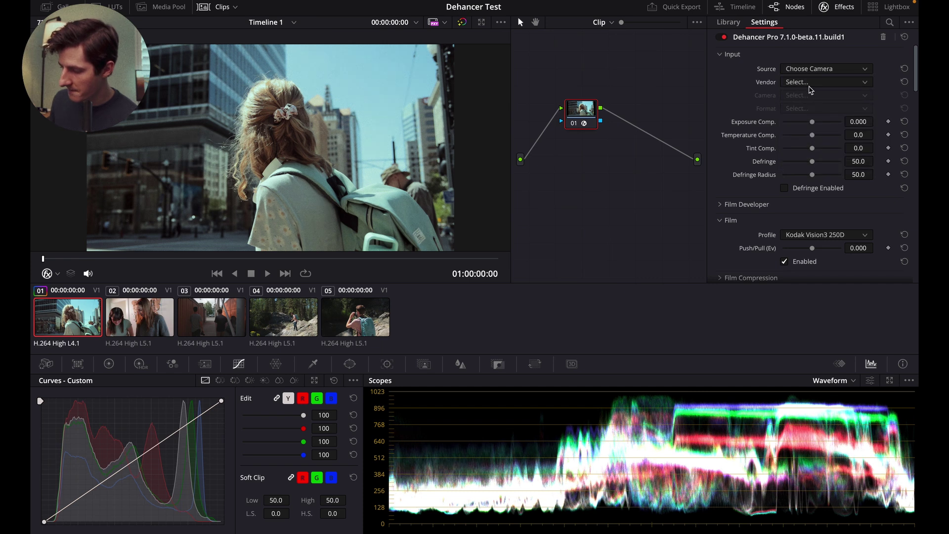
pyautogui.click(809, 83)
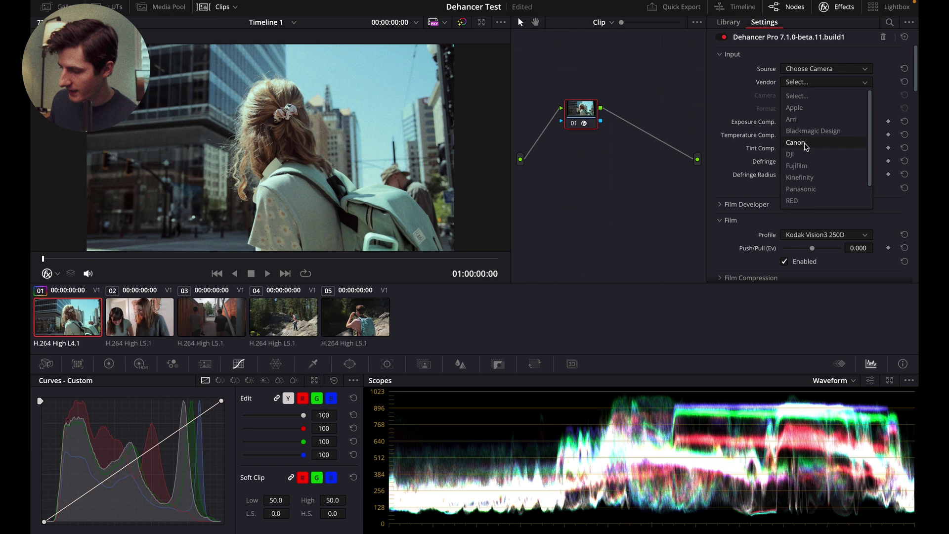
pyautogui.click(807, 145)
pyautogui.click(803, 96)
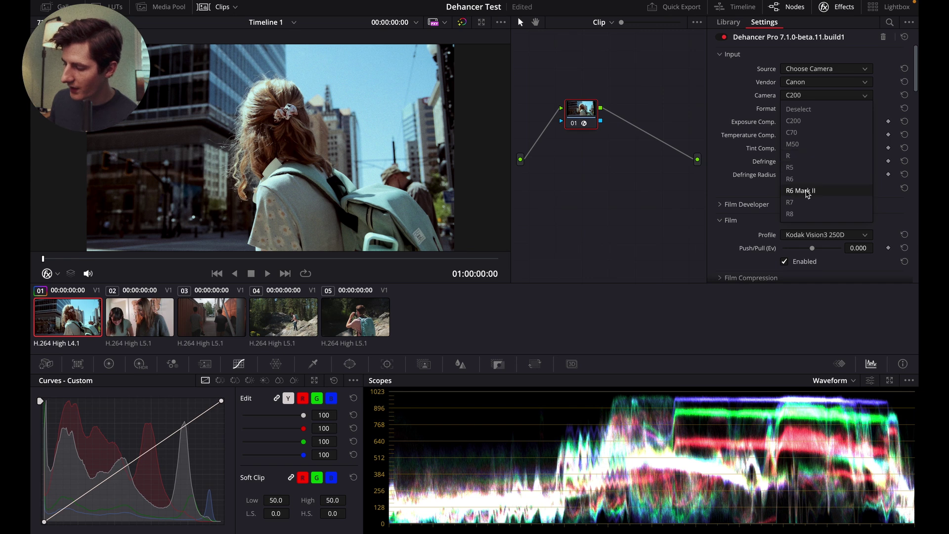
pyautogui.click(806, 144)
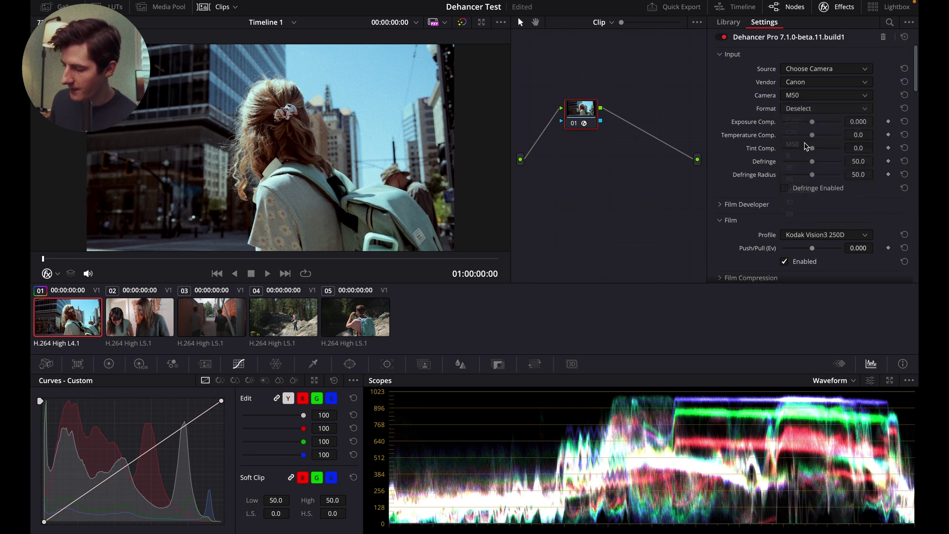
pyautogui.click(818, 110)
pyautogui.click(818, 108)
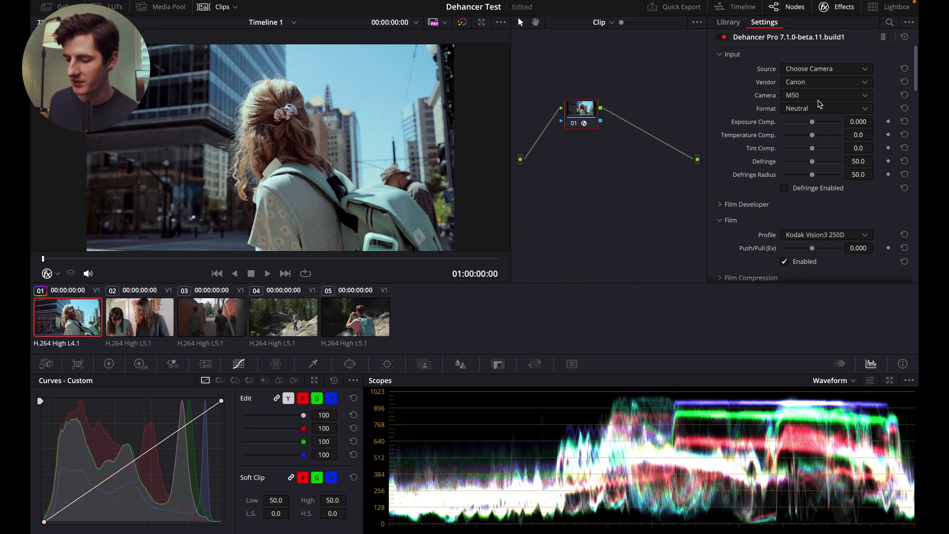
# Enable Film Developer with Contrast Boost -17.4 and Gamma Correction 28.0.
pyautogui.scroll(-4, 727, 136)
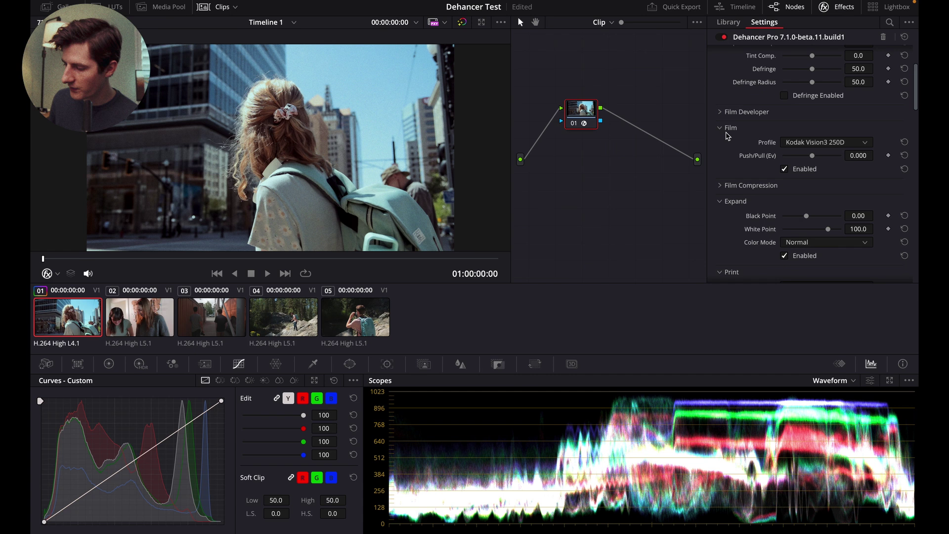
pyautogui.click(720, 113)
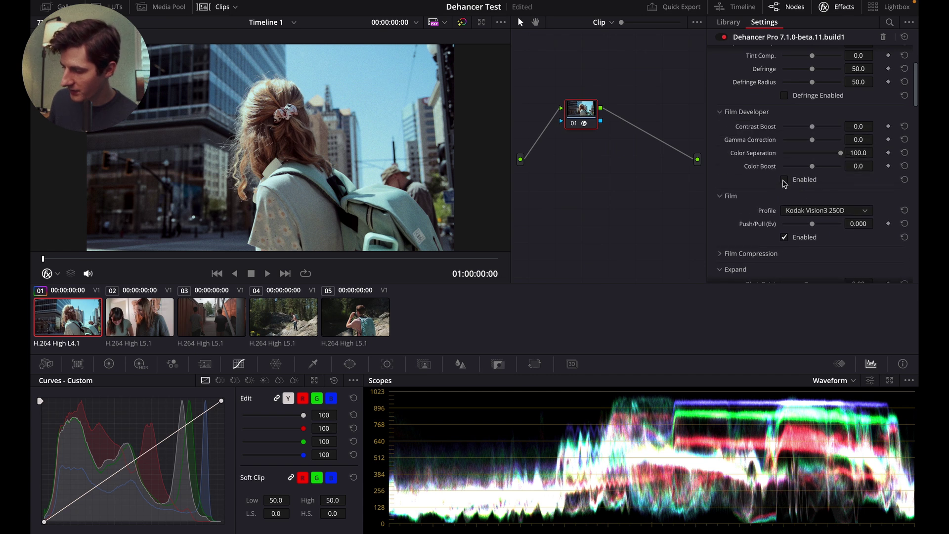
pyautogui.click(784, 180)
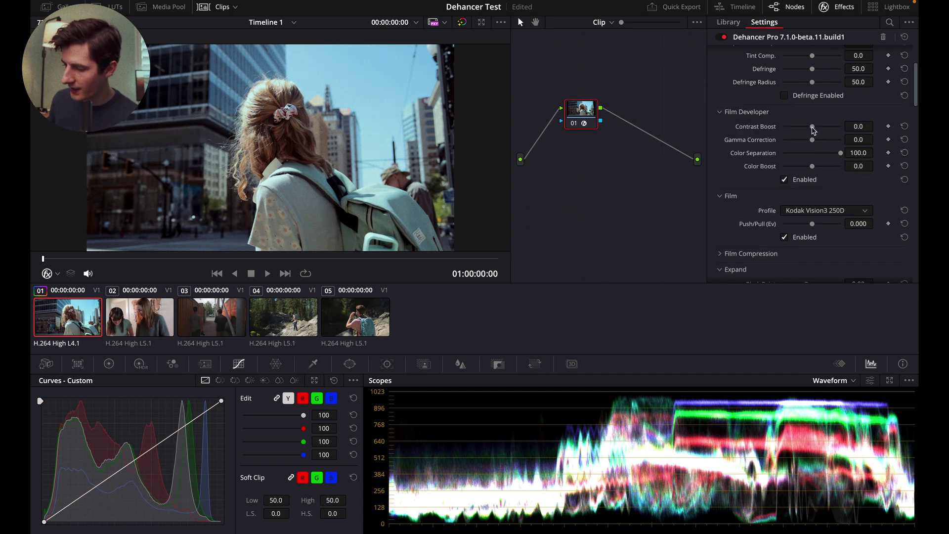
pyautogui.moveTo(813, 130)
pyautogui.mouseDown()
pyautogui.moveTo(838, 130)
pyautogui.moveTo(791, 131)
pyautogui.moveTo(808, 132)
pyautogui.mouseUp()
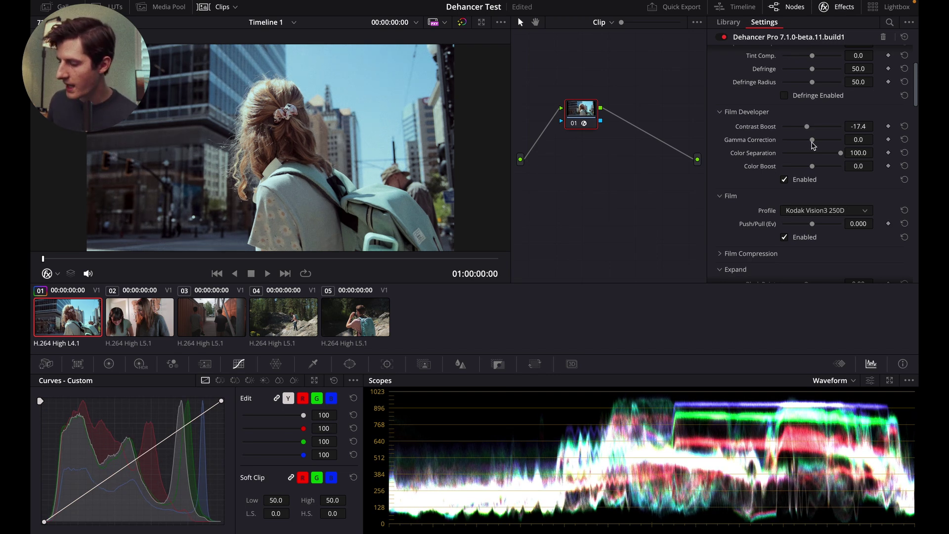
pyautogui.moveTo(813, 145)
pyautogui.mouseDown()
pyautogui.moveTo(824, 144)
pyautogui.moveTo(797, 144)
pyautogui.moveTo(854, 145)
pyautogui.moveTo(767, 143)
pyautogui.moveTo(843, 143)
pyautogui.moveTo(788, 152)
pyautogui.moveTo(839, 152)
pyautogui.moveTo(830, 150)
pyautogui.mouseUp()
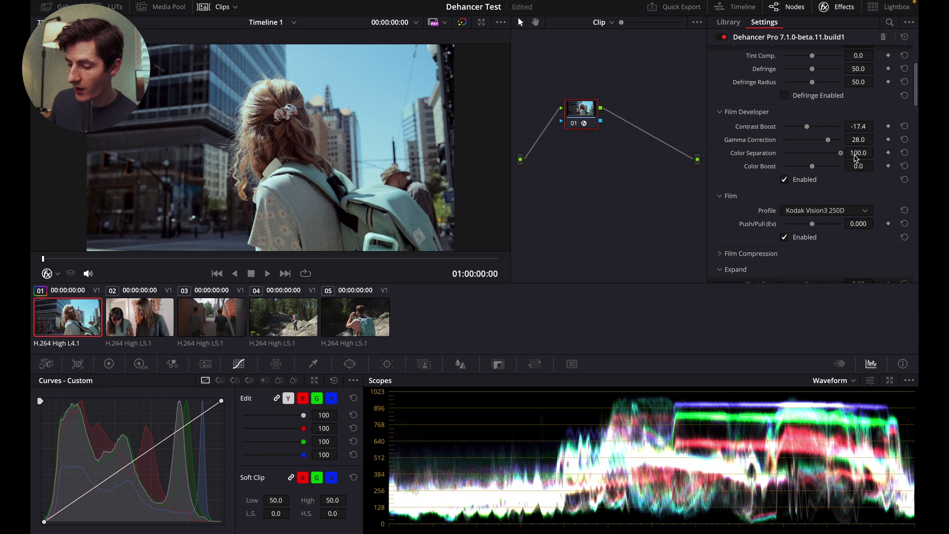
# Set Film Developer Color Separation to 100.0 and Color Boost to 50.5.
pyautogui.moveTo(856, 158); pyautogui.dragTo(739, 158)
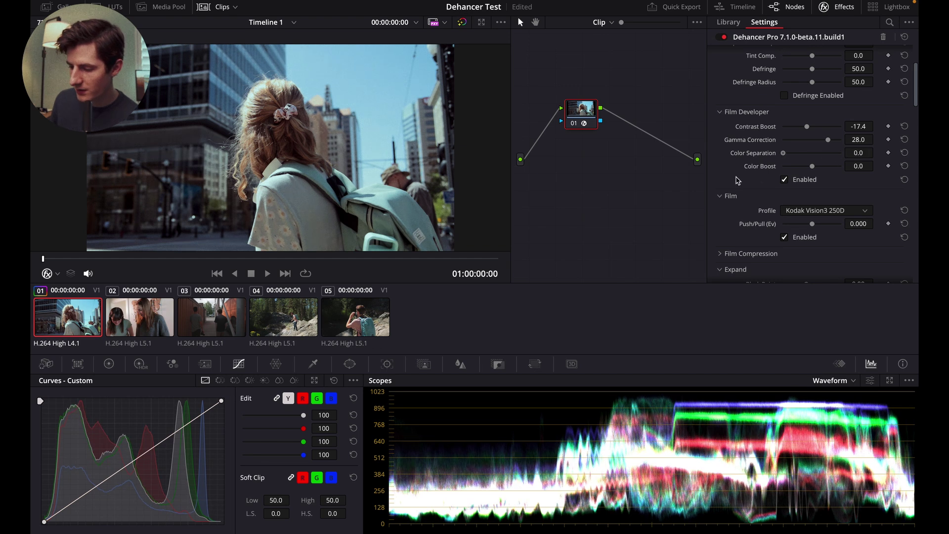
pyautogui.click(834, 152)
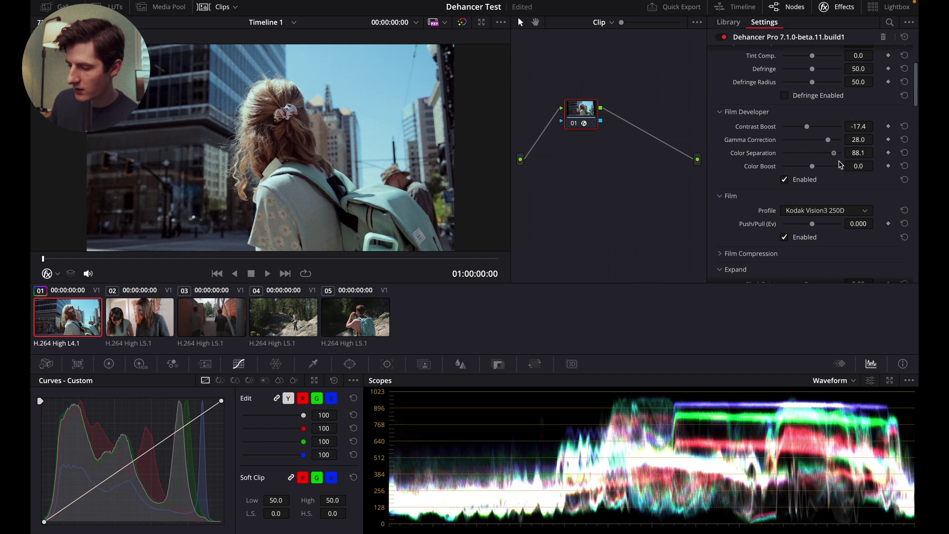
pyautogui.moveTo(839, 161); pyautogui.dragTo(845, 161)
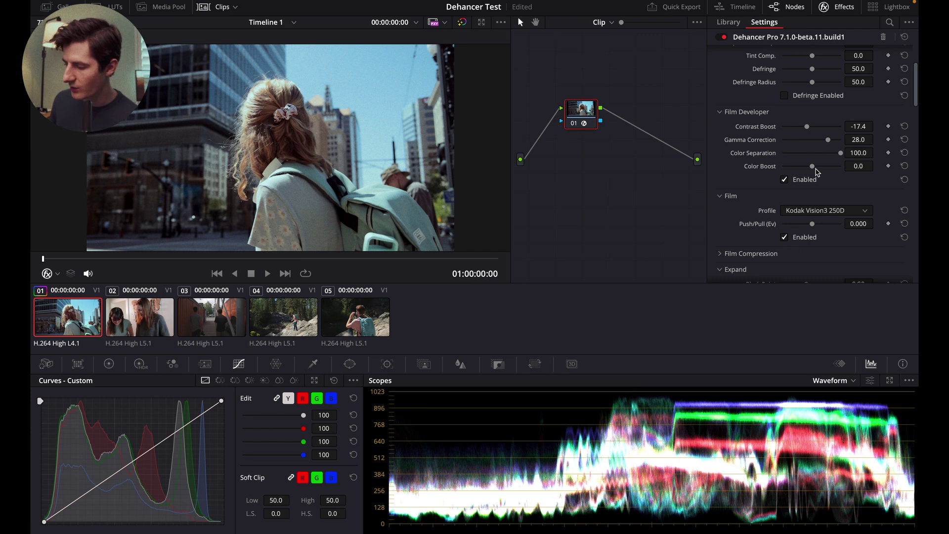
pyautogui.click(813, 171)
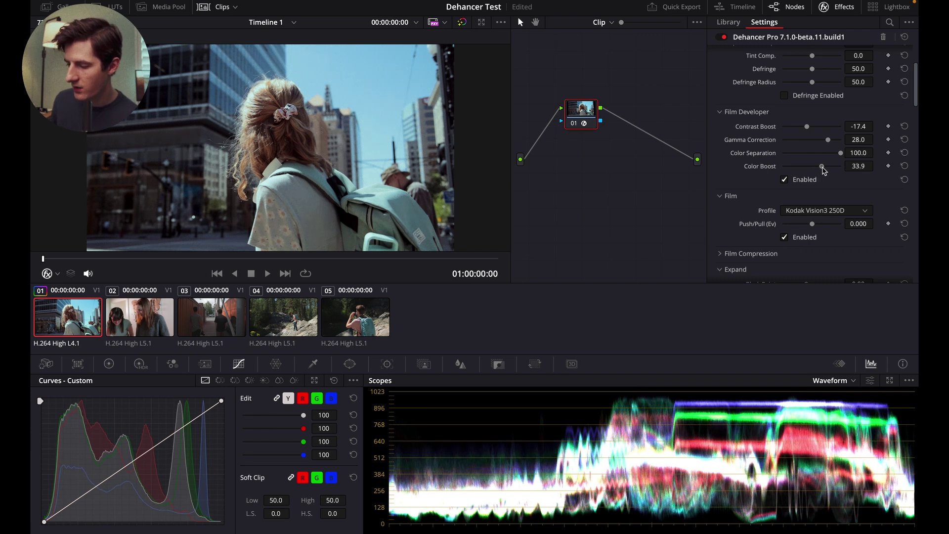
pyautogui.moveTo(815, 170); pyautogui.dragTo(826, 172)
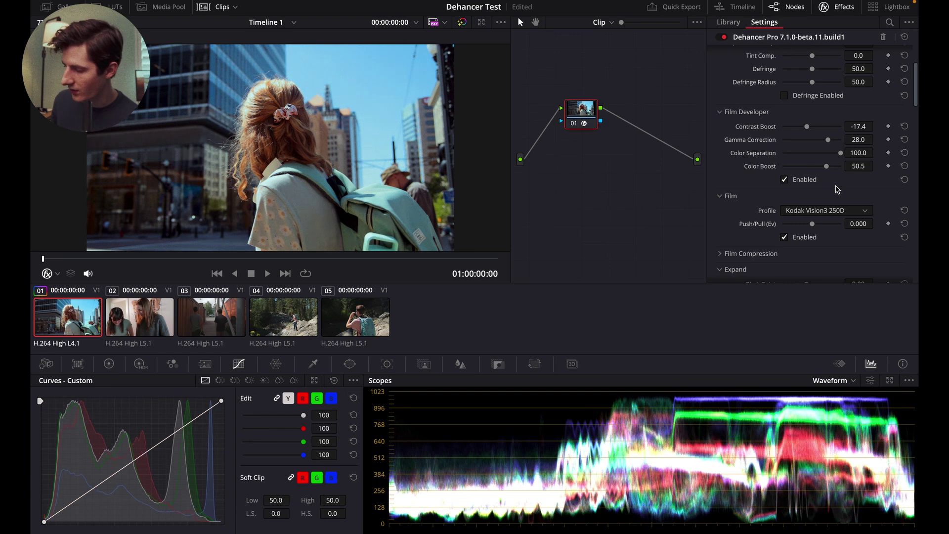
pyautogui.scroll(-2, 837, 190)
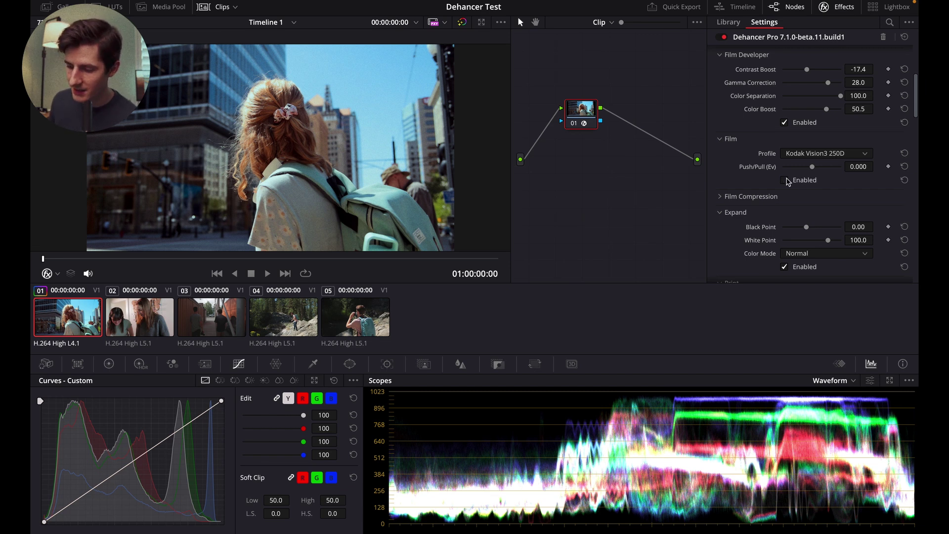
pyautogui.click(785, 180)
pyautogui.click(786, 180)
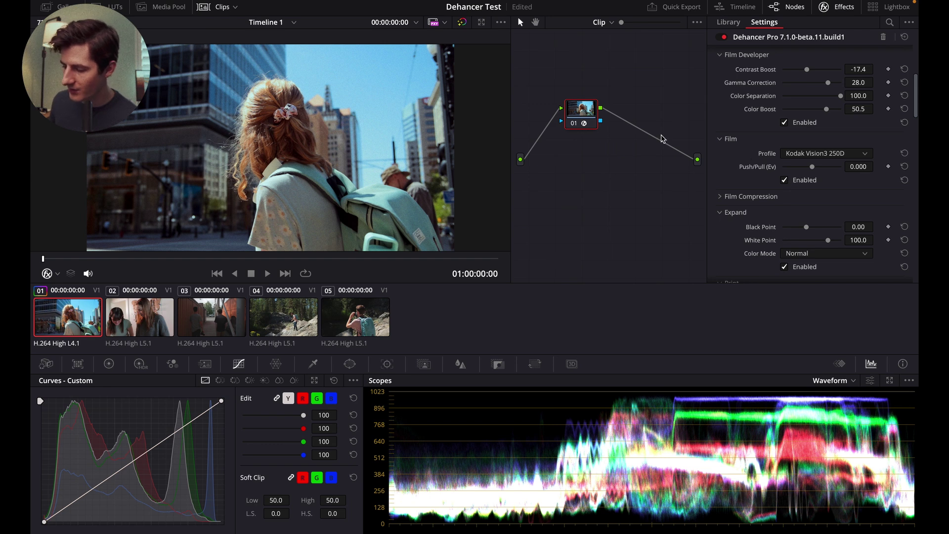
pyautogui.click(570, 123)
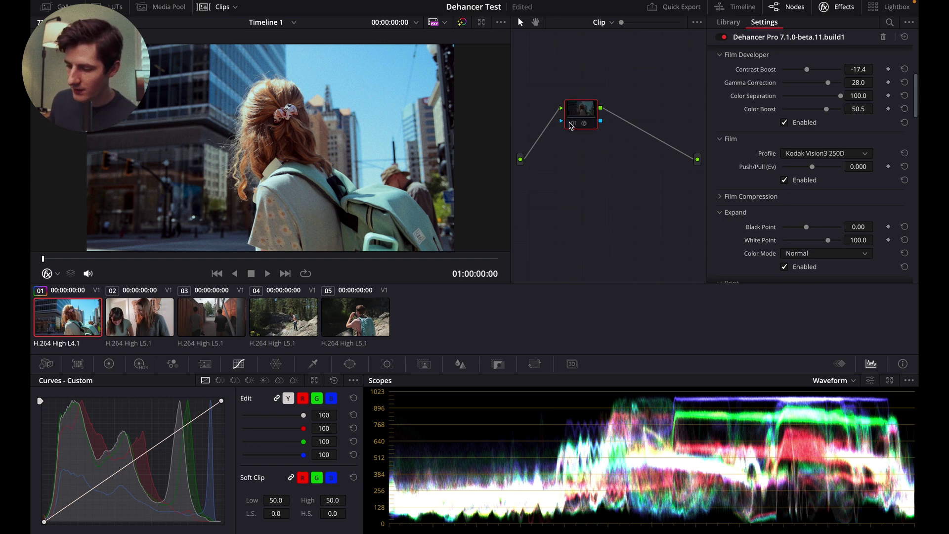
pyautogui.click(570, 123)
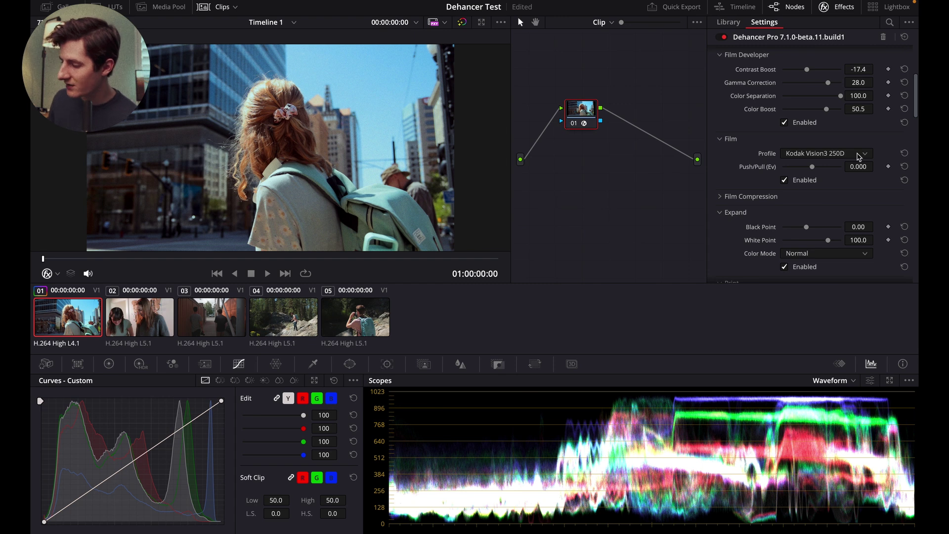
# Try Kodak Portra 800, Kodak Supra 100 and Kodak Pro Image 100 as the film stock.
pyautogui.click(846, 154)
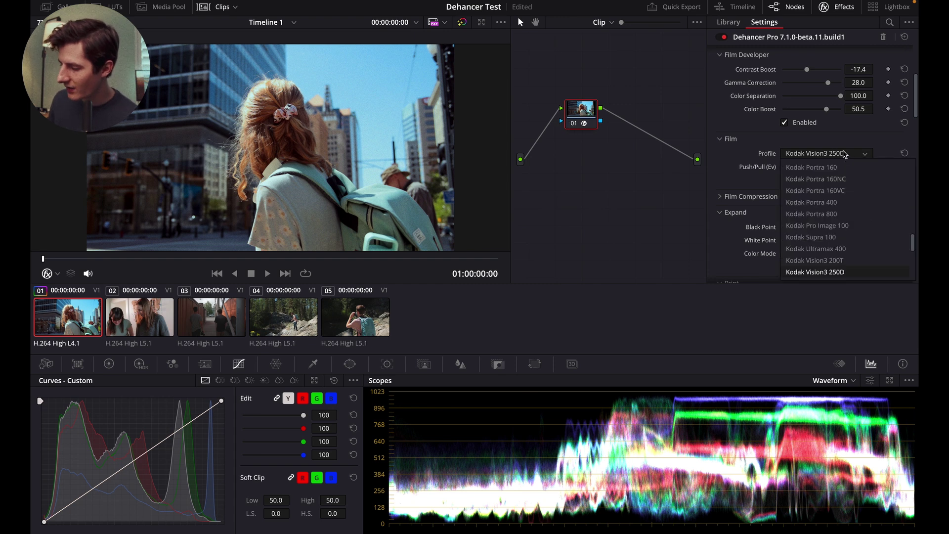
pyautogui.click(835, 213)
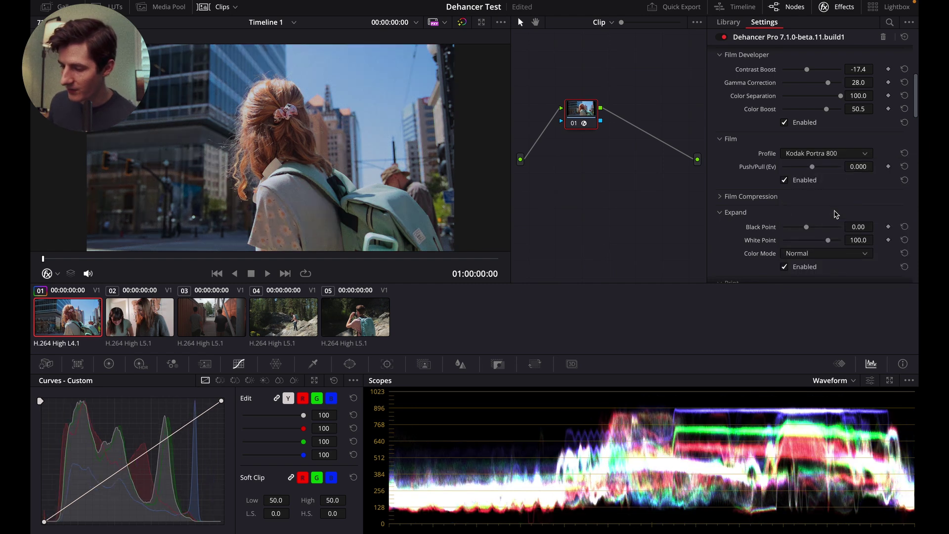
pyautogui.click(821, 155)
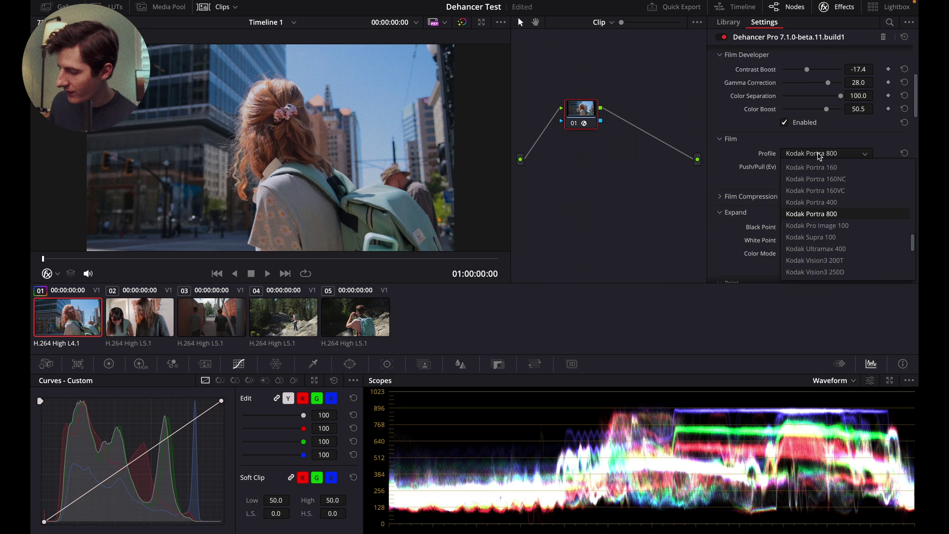
pyautogui.click(835, 238)
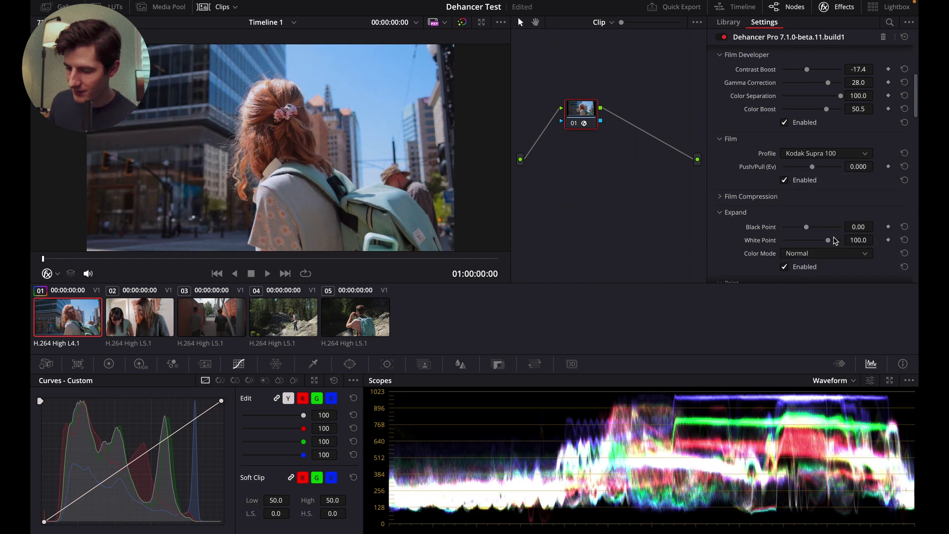
pyautogui.click(819, 155)
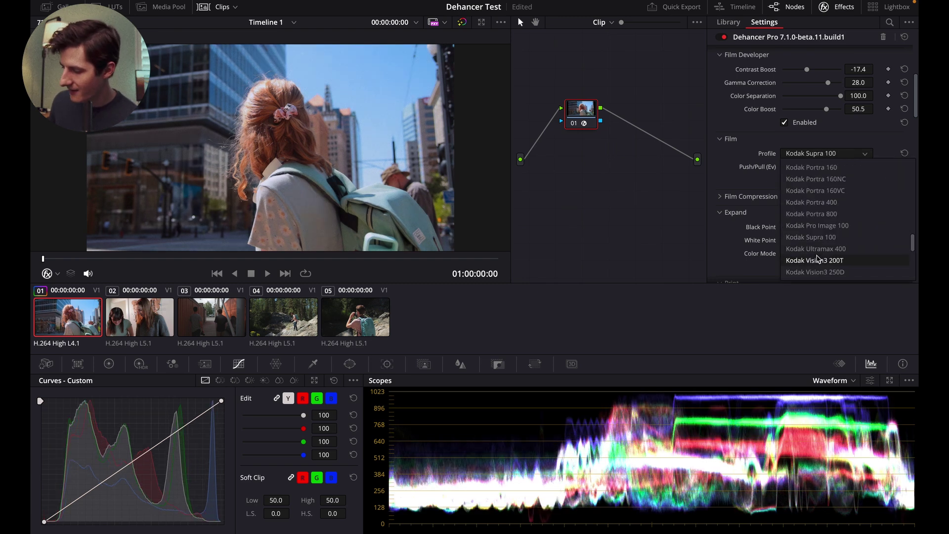
pyautogui.click(818, 226)
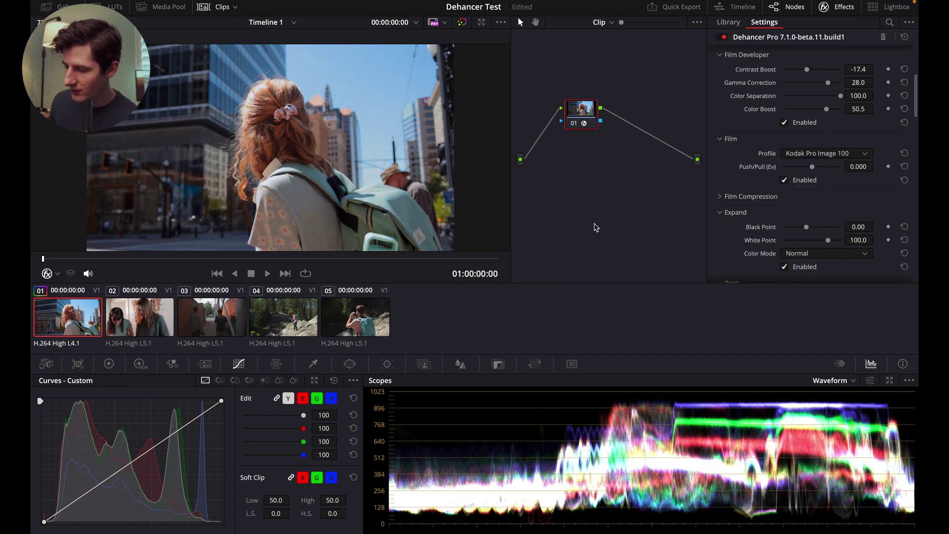
# Preview Kodak Portra 160VC, Fujicolor Superia 1600 and Fujicolor Pro 400H film stocks.
pyautogui.click(828, 155)
pyautogui.scroll(-2, 830, 226)
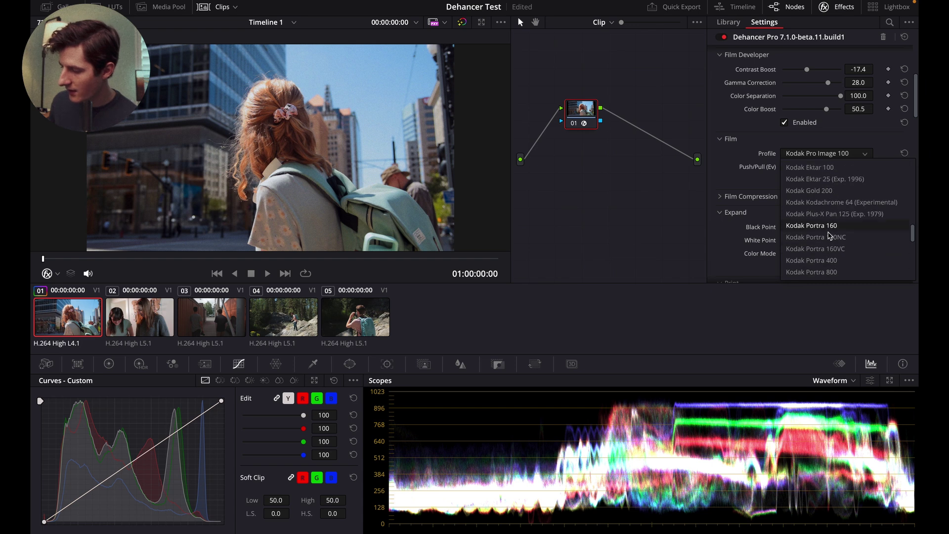
pyautogui.click(836, 251)
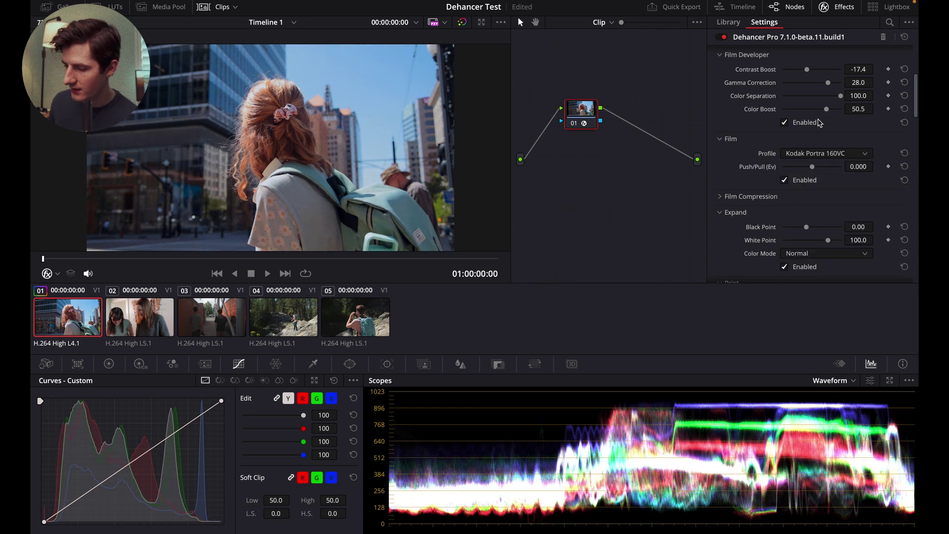
pyautogui.click(828, 155)
pyautogui.scroll(3, 821, 203)
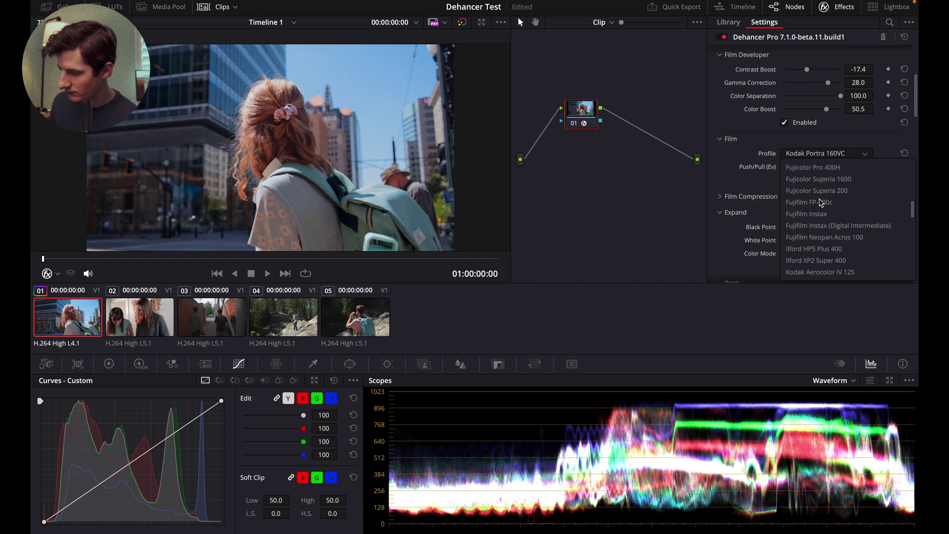
pyautogui.click(822, 182)
pyautogui.click(818, 155)
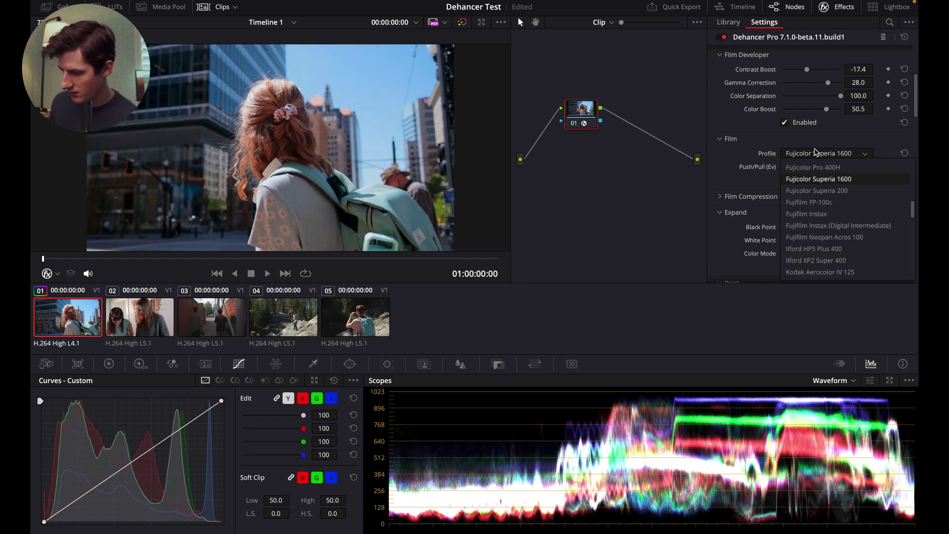
pyautogui.click(815, 168)
pyautogui.scroll(5, 813, 169)
pyautogui.scroll(-6, 813, 169)
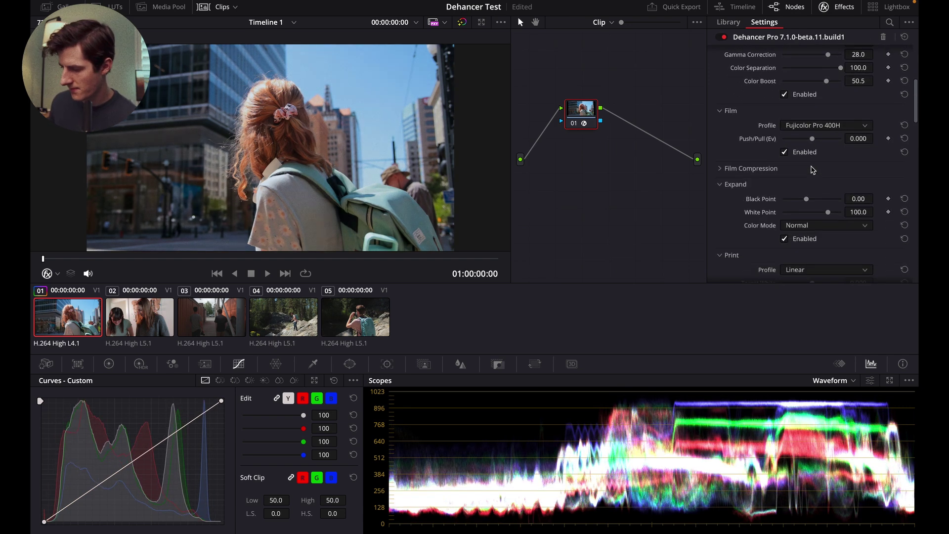
# Compare Fujichrome Velvia 100 and Fujicolor C200, then settle on Kodak Vision3 250D.
pyautogui.click(813, 170)
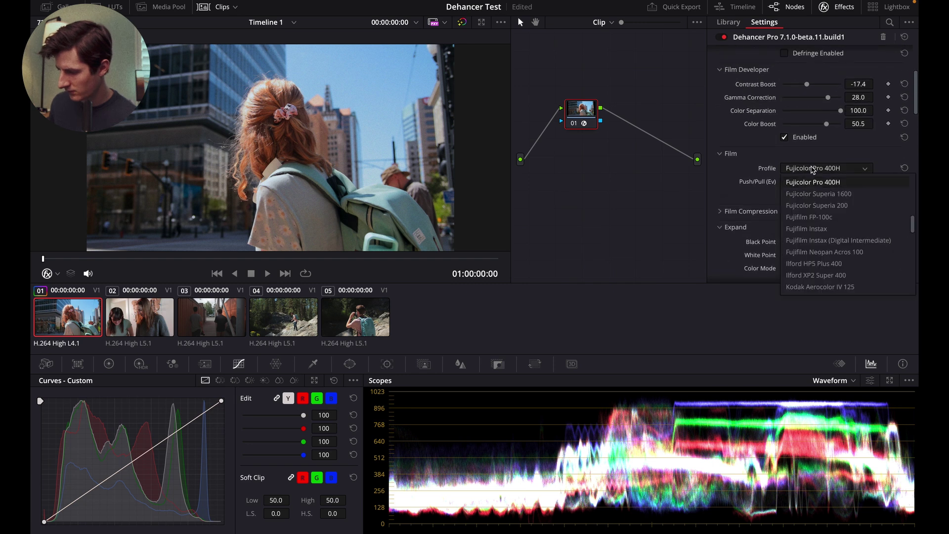
pyautogui.scroll(3, 820, 213)
pyautogui.click(818, 182)
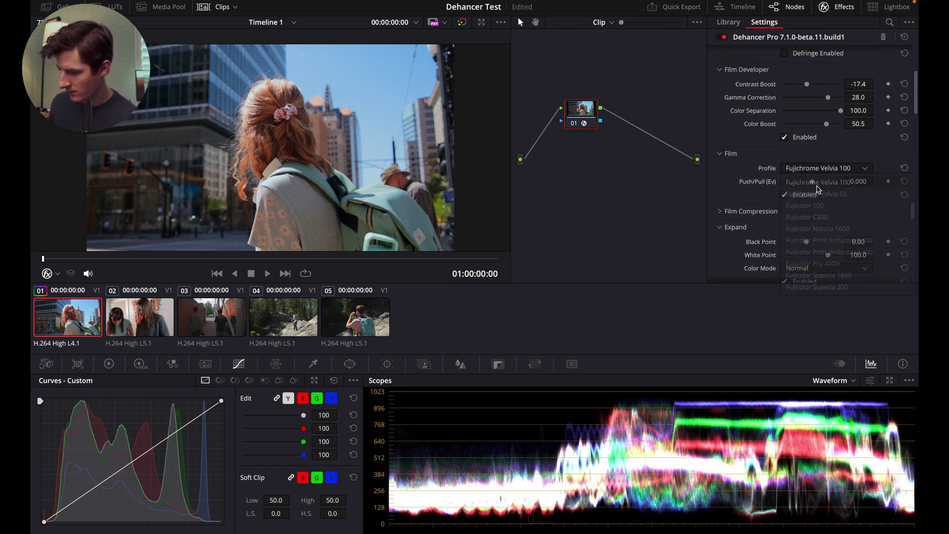
pyautogui.click(813, 168)
pyautogui.scroll(-5, 816, 218)
pyautogui.click(816, 219)
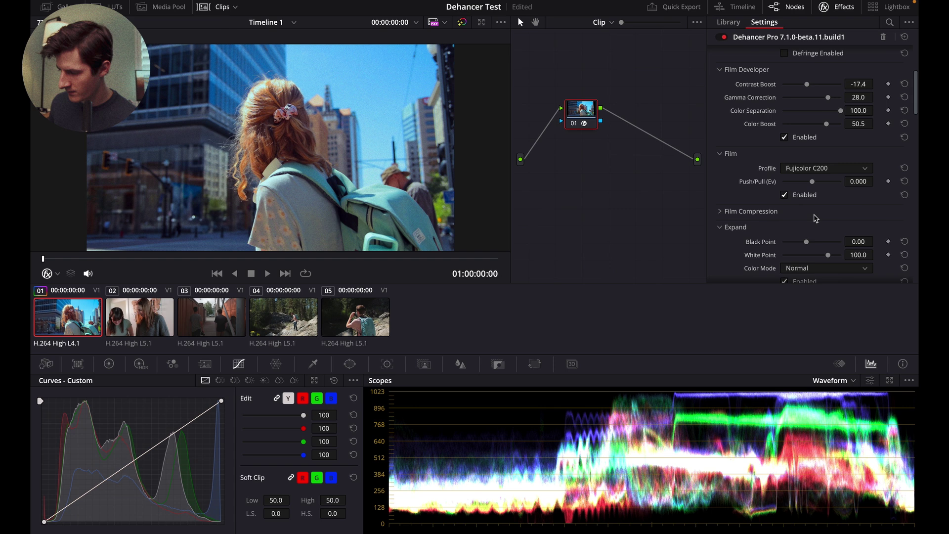
pyautogui.scroll(-3, 745, 186)
pyautogui.scroll(3, 745, 185)
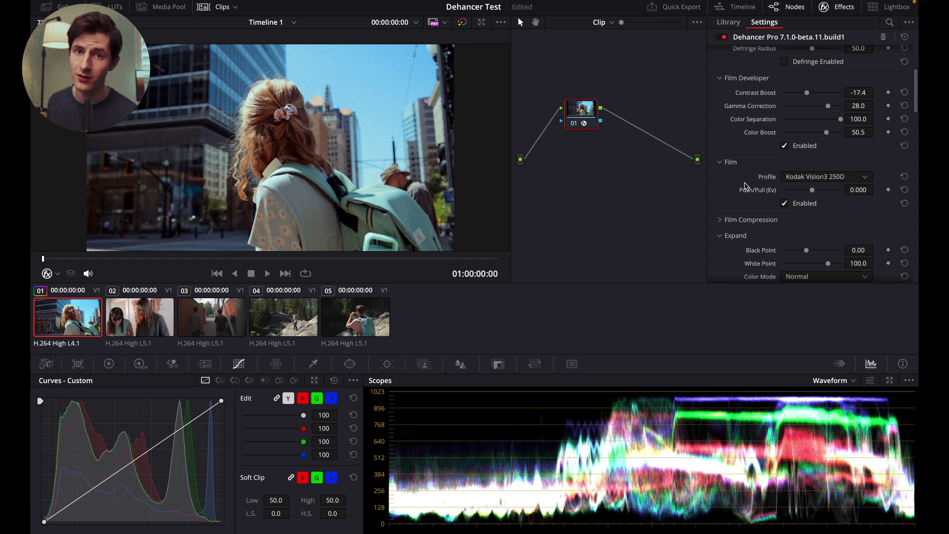
pyautogui.scroll(-3, 736, 158)
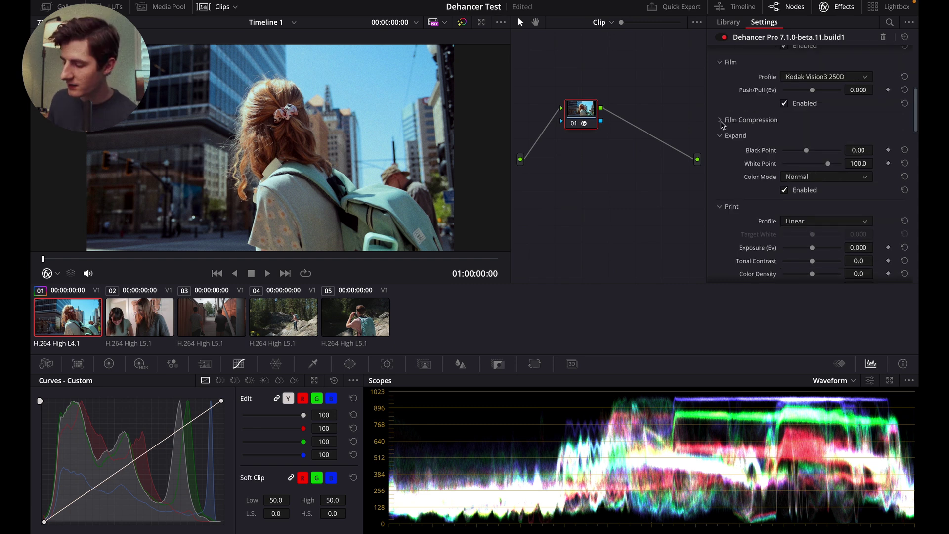
# Enable Film Compression and set its Impact to 100 after comparing against 0.
pyautogui.click(720, 120)
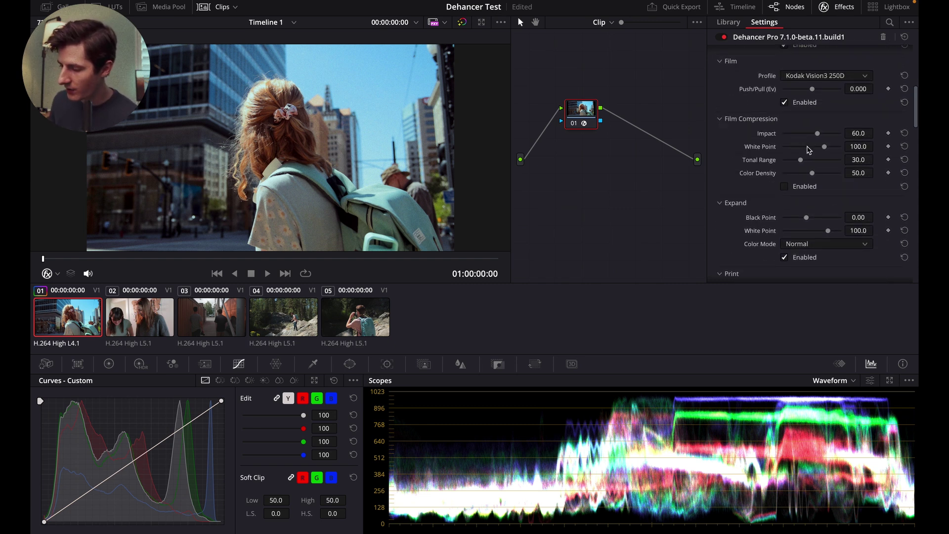
pyautogui.click(784, 187)
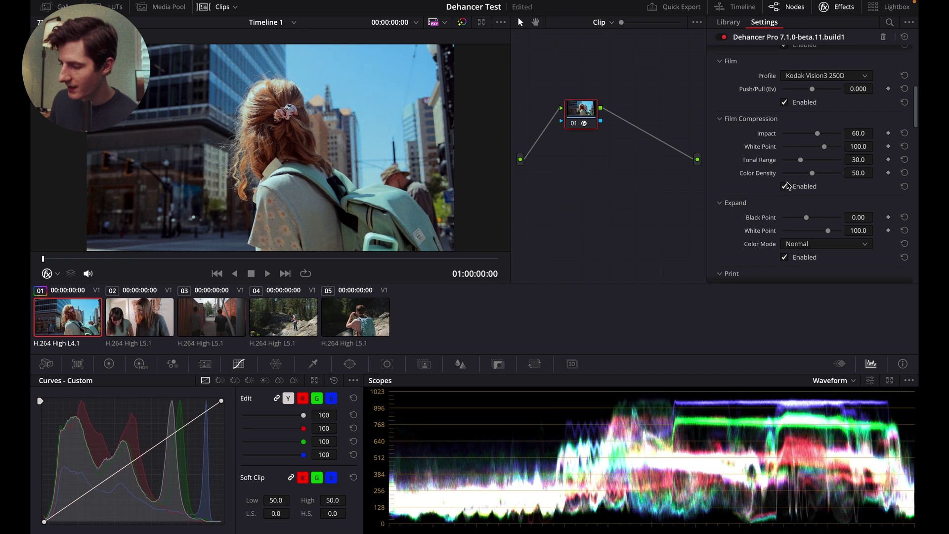
pyautogui.moveTo(817, 134); pyautogui.dragTo(695, 134)
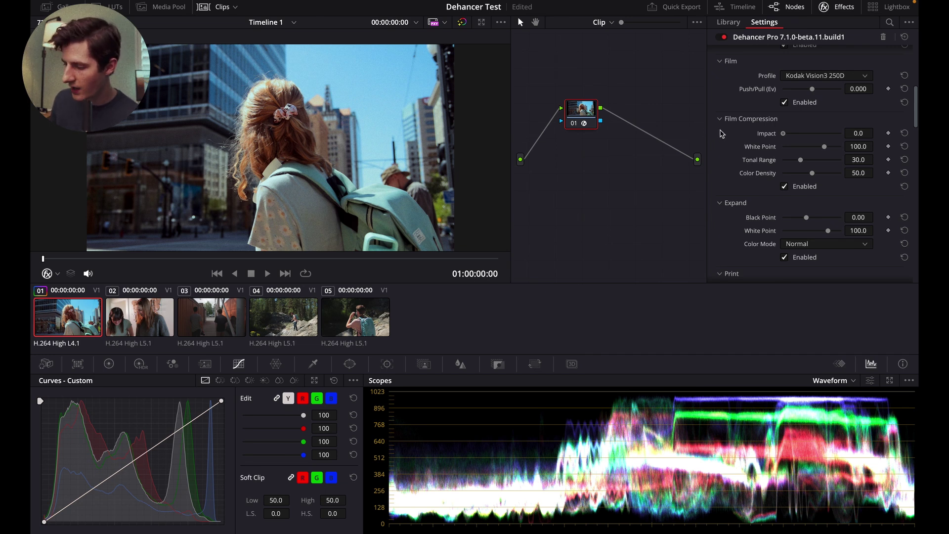
pyautogui.moveTo(785, 133); pyautogui.dragTo(843, 133)
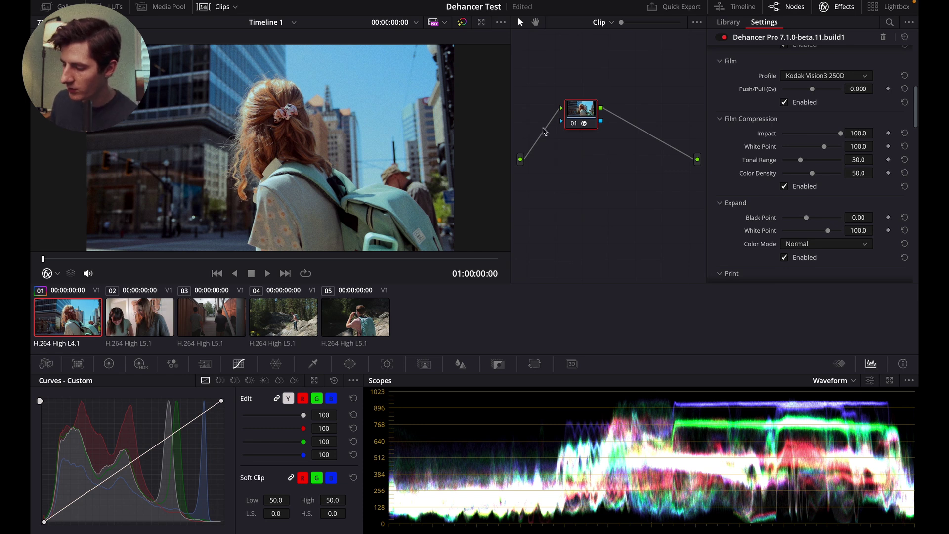
pyautogui.doubleClick(842, 134)
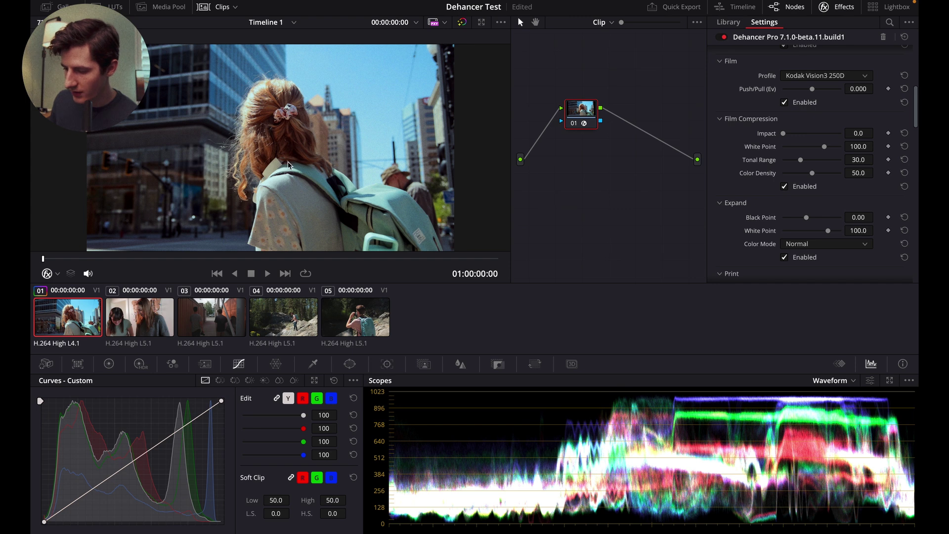
pyautogui.moveTo(784, 134); pyautogui.dragTo(918, 141)
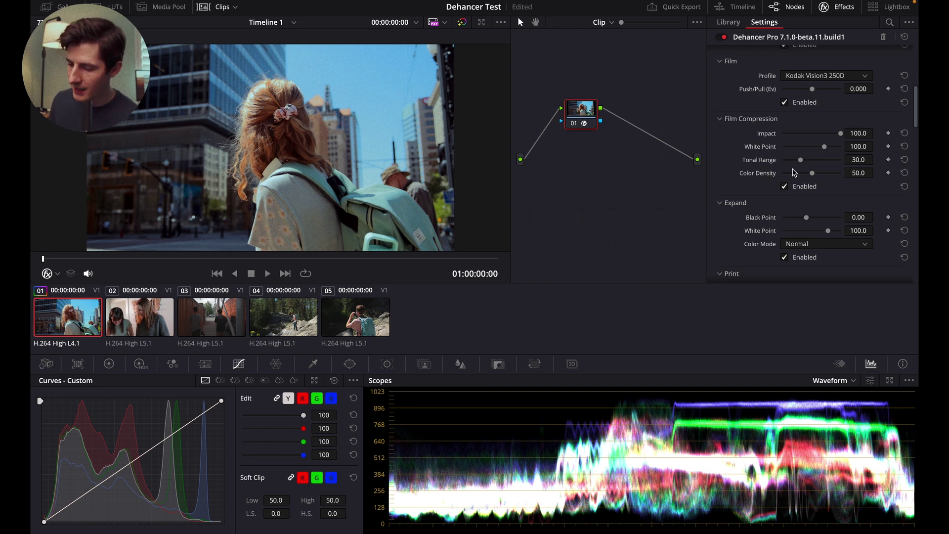
# Raise compression White Point to 106.5 and Tonal Range to 40.3.
pyautogui.moveTo(824, 146); pyautogui.dragTo(830, 147)
pyautogui.moveTo(800, 159); pyautogui.dragTo(784, 178)
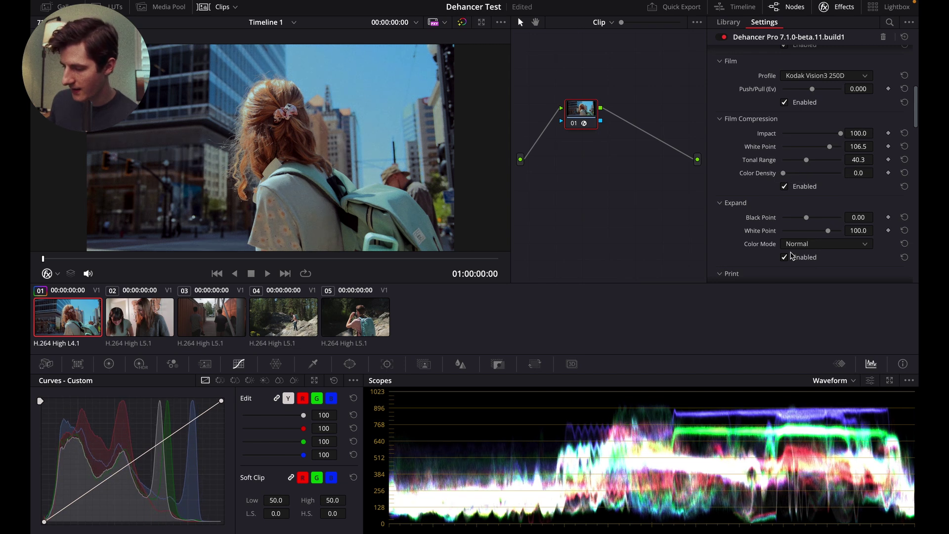
pyautogui.scroll(-5, 876, 89)
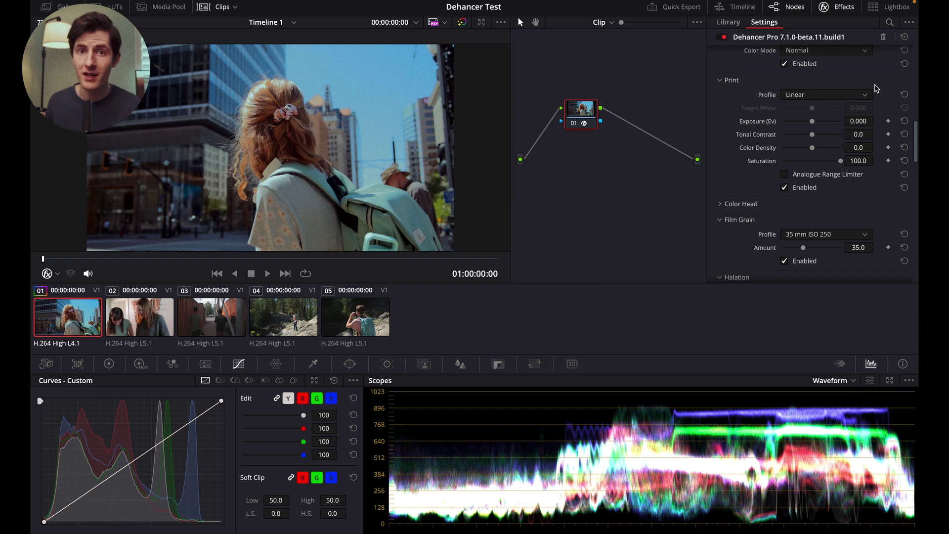
# Compare Kodak 2383 and Fujifilm 3513 print profiles, leaving Kodak 2383 Print Film selected.
pyautogui.scroll(4, 876, 88)
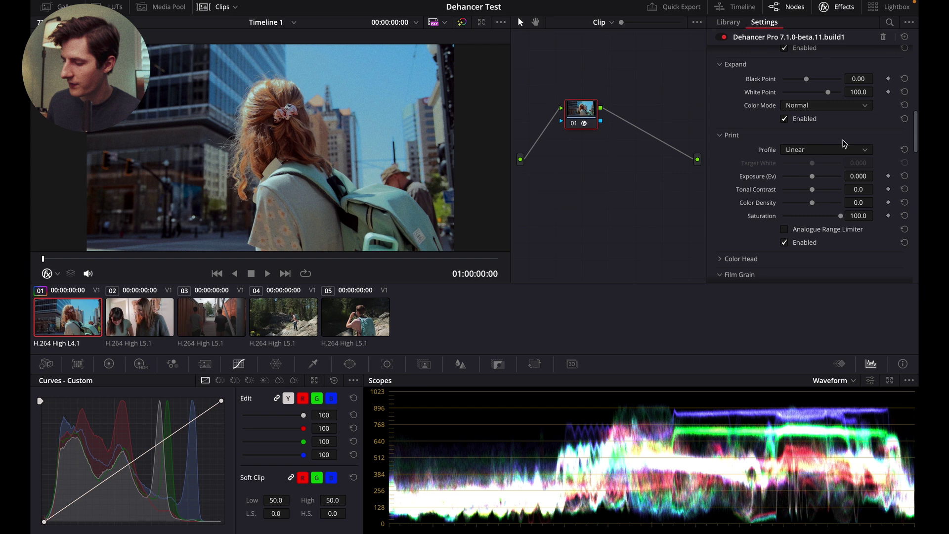
pyautogui.click(834, 149)
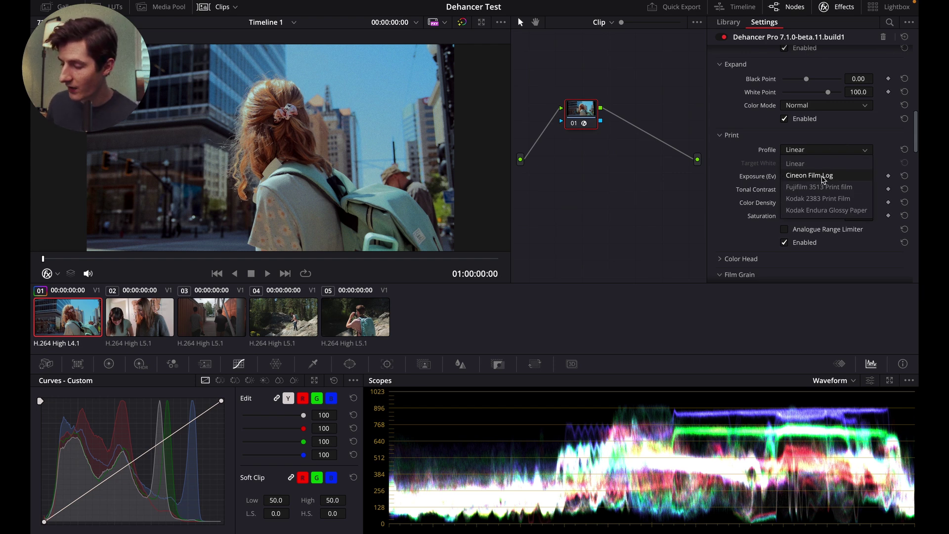
pyautogui.click(820, 197)
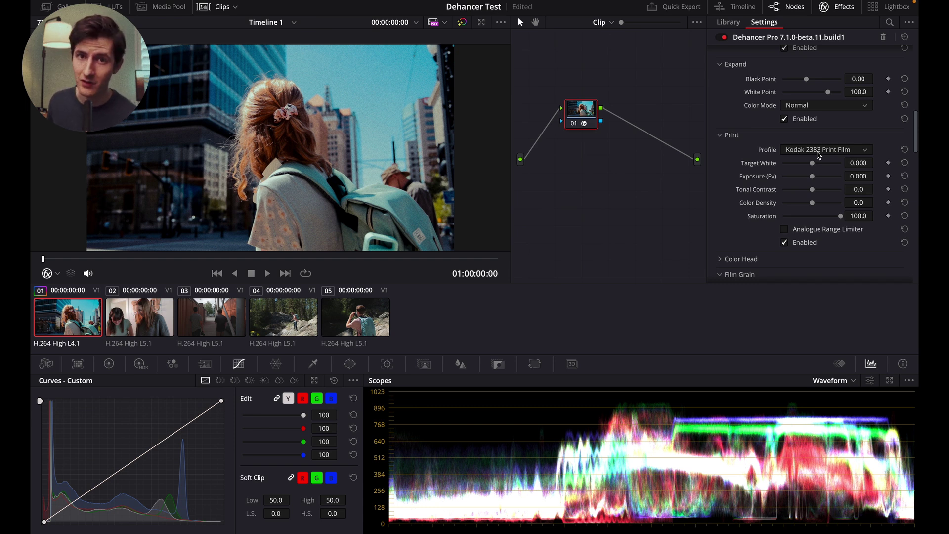
pyautogui.click(817, 150)
pyautogui.click(819, 187)
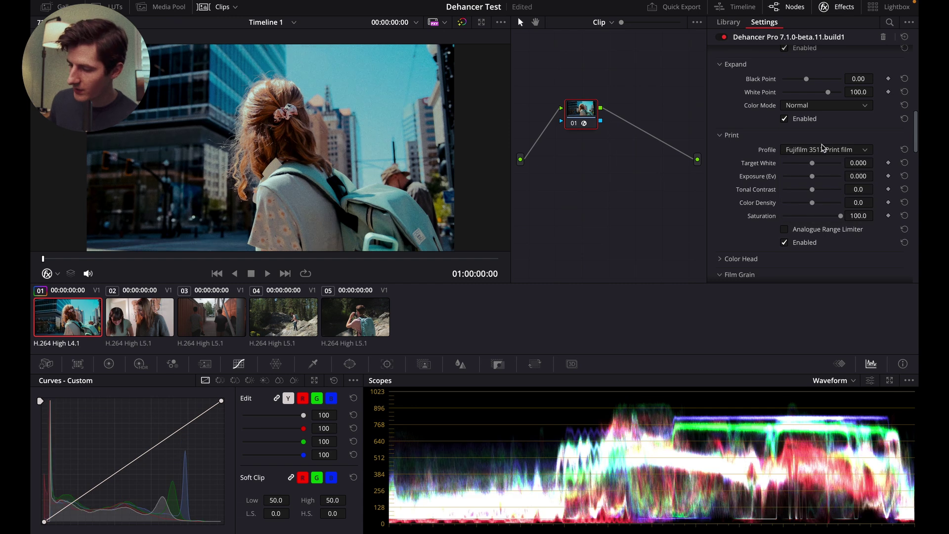
pyautogui.click(823, 149)
pyautogui.click(818, 198)
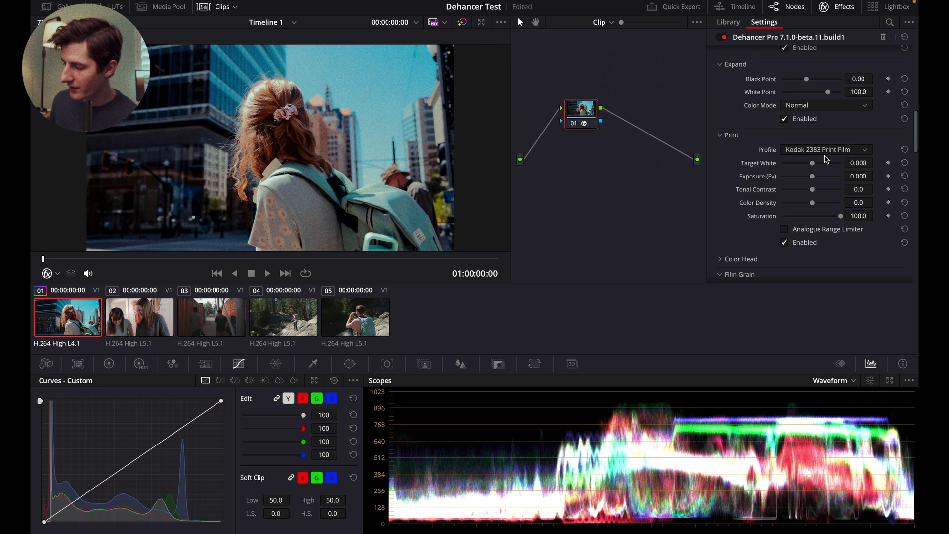
# Set print Target White to -2.000, Exposure to -0.192 and Color Density to 33.9.
pyautogui.moveTo(813, 163); pyautogui.dragTo(783, 170)
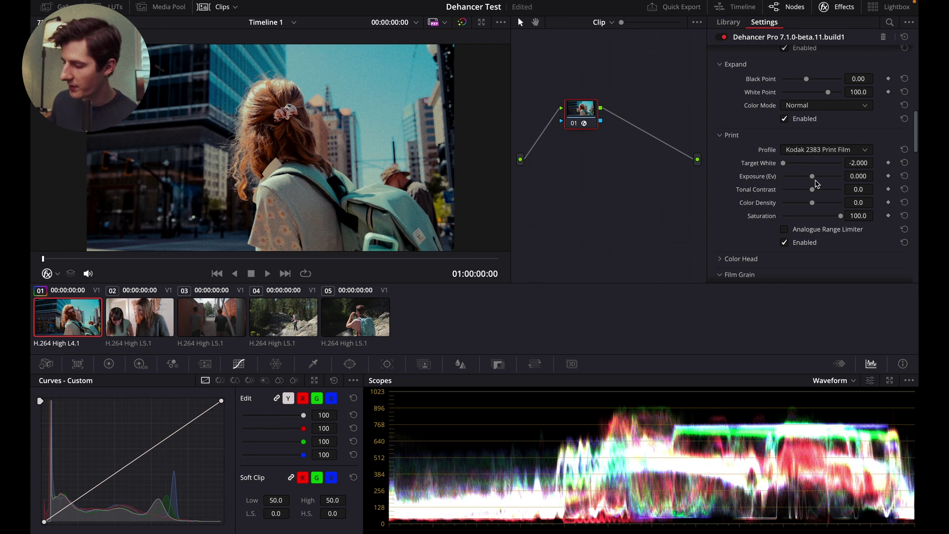
pyautogui.moveTo(813, 179)
pyautogui.mouseDown()
pyautogui.moveTo(806, 190)
pyautogui.moveTo(810, 179)
pyautogui.mouseUp()
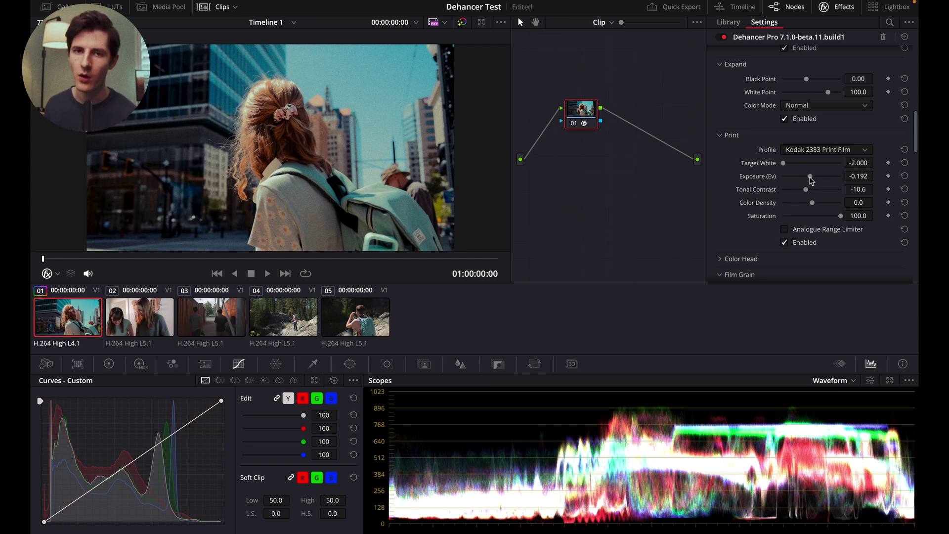
pyautogui.moveTo(812, 203)
pyautogui.mouseDown()
pyautogui.moveTo(832, 204)
pyautogui.moveTo(749, 202)
pyautogui.moveTo(822, 198)
pyautogui.mouseUp()
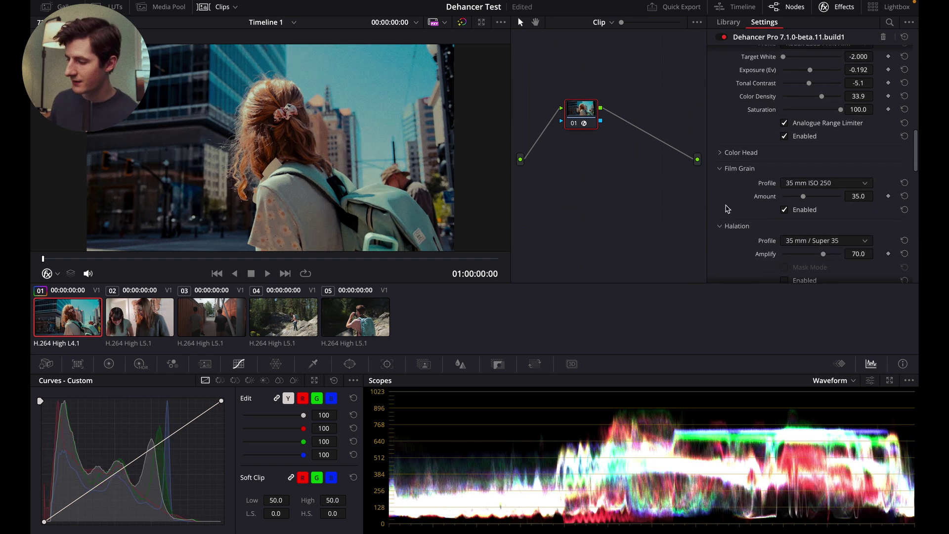
pyautogui.scroll(-1, 725, 207)
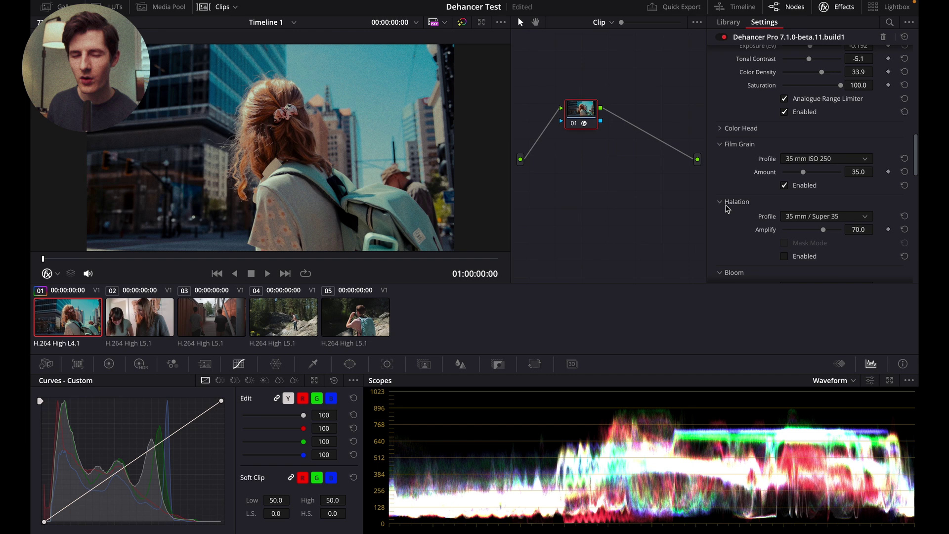
# Lower Film Grain Amount to 23.9 and enable Halation.
pyautogui.scroll(-3, 757, 178)
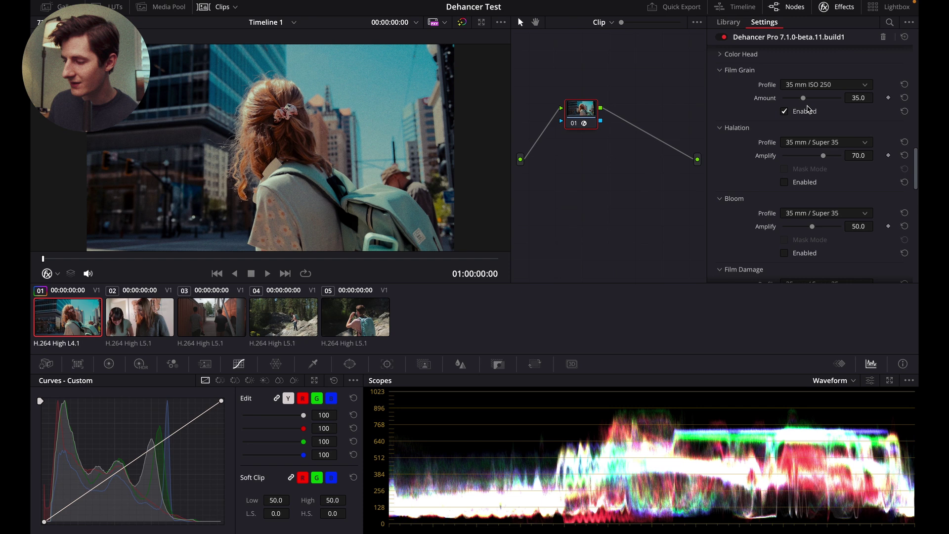
pyautogui.moveTo(803, 98); pyautogui.dragTo(797, 100)
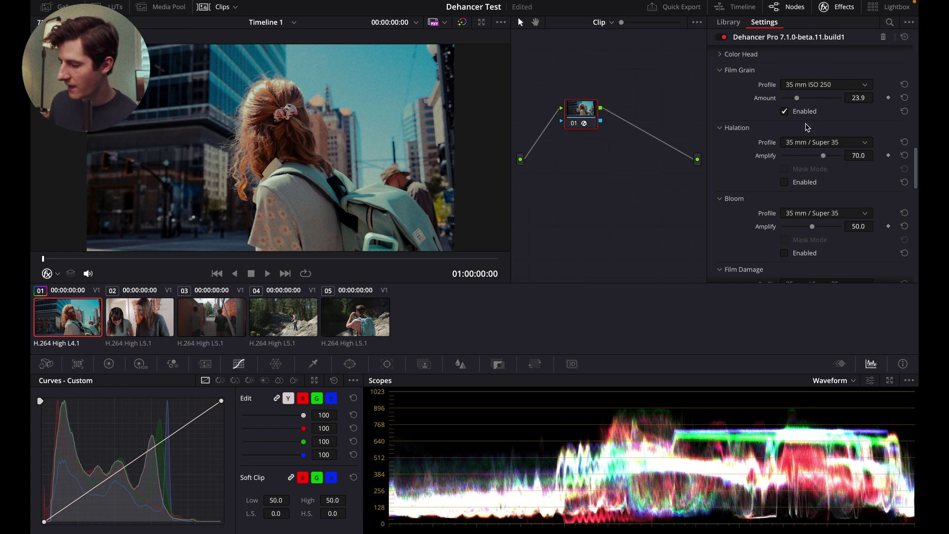
pyautogui.click(785, 182)
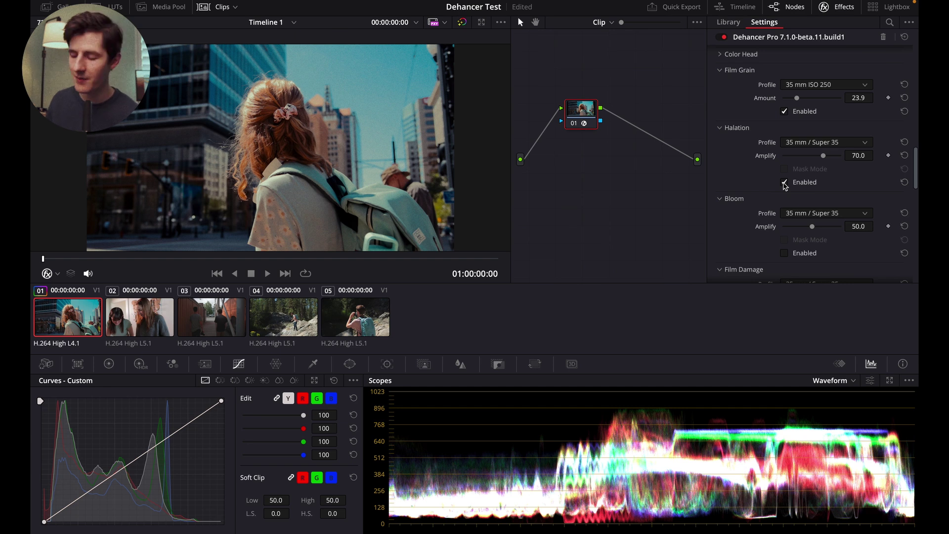
# Toggle Overscan on and back off, then enable the Vignette to darken the edges.
pyautogui.scroll(-10, 737, 182)
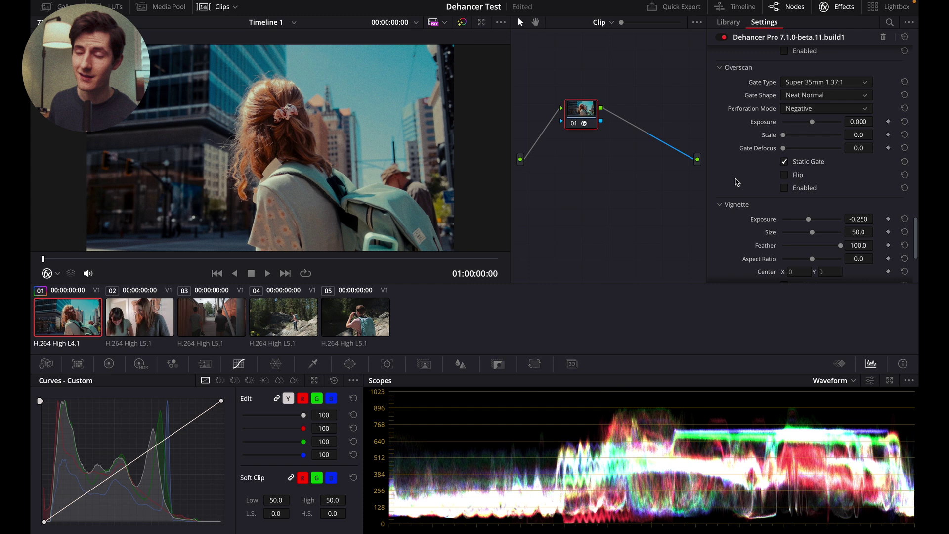
pyautogui.click(785, 188)
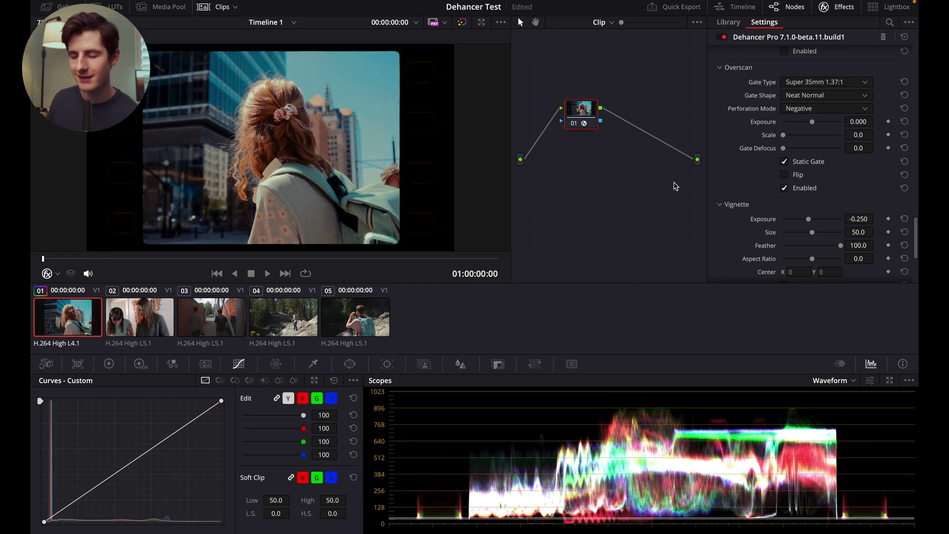
pyautogui.click(785, 187)
pyautogui.scroll(-4, 755, 221)
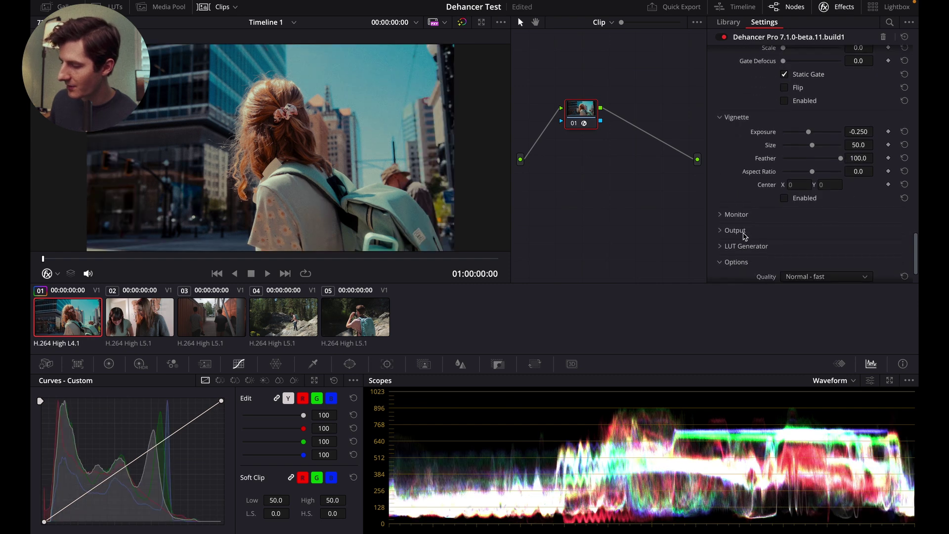
pyautogui.click(785, 193)
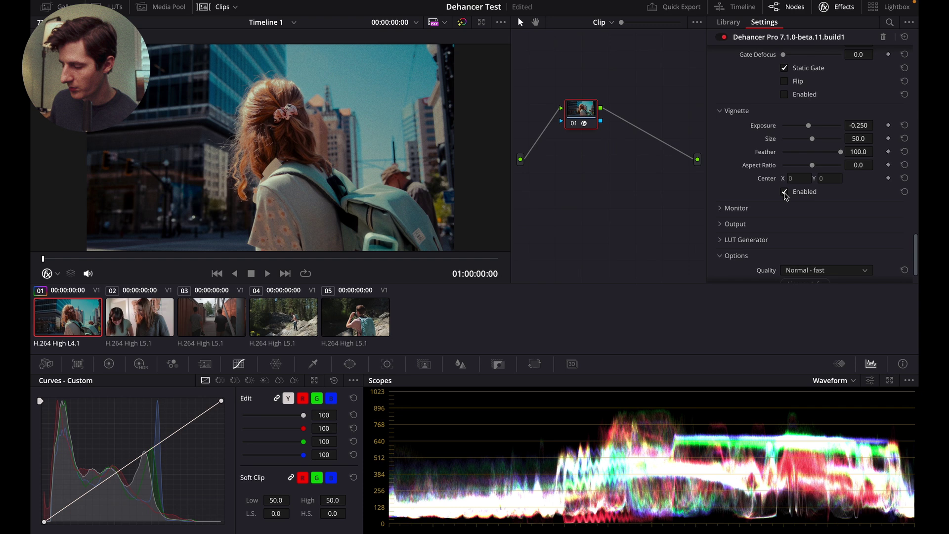
pyautogui.scroll(-2, 773, 233)
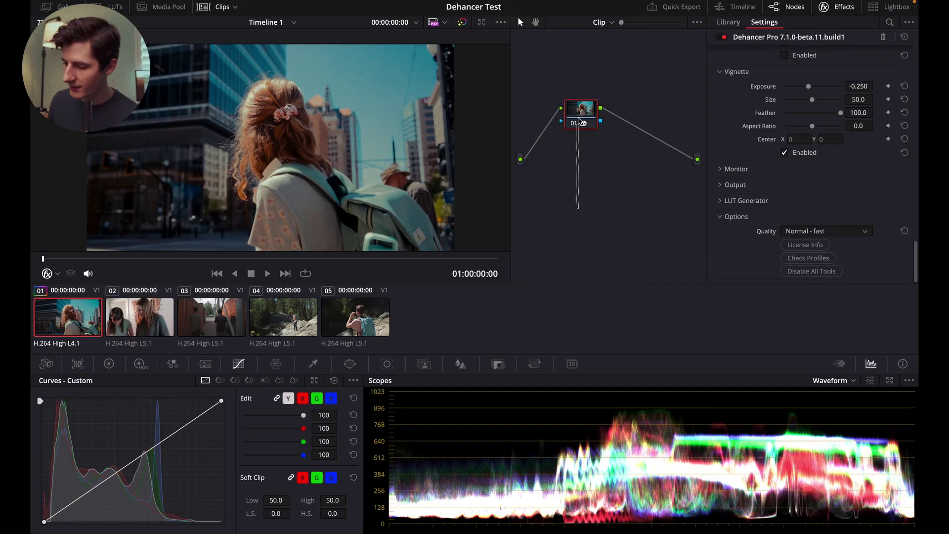
# Select clip 02 of the two women and drop Dehancer Pro onto its node 01.
pyautogui.click(146, 317)
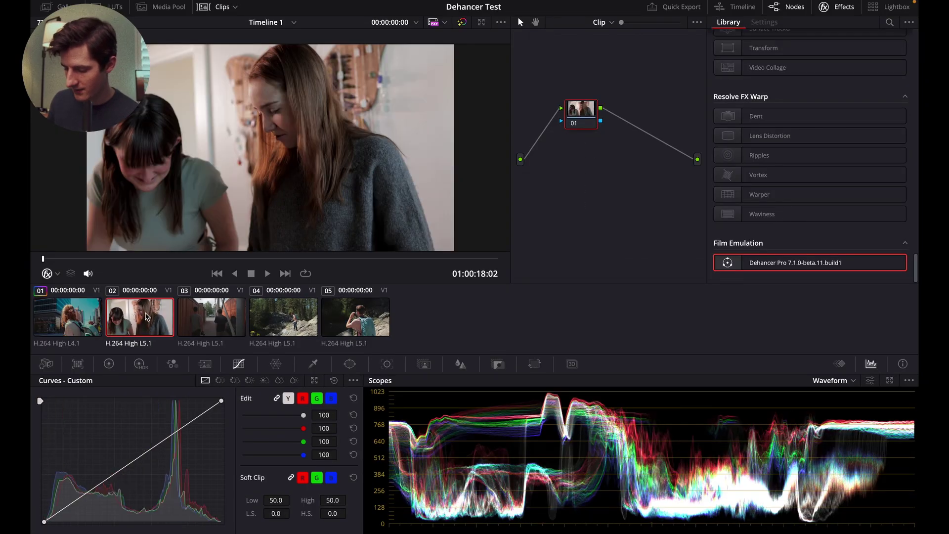
pyautogui.moveTo(795, 263); pyautogui.dragTo(581, 114)
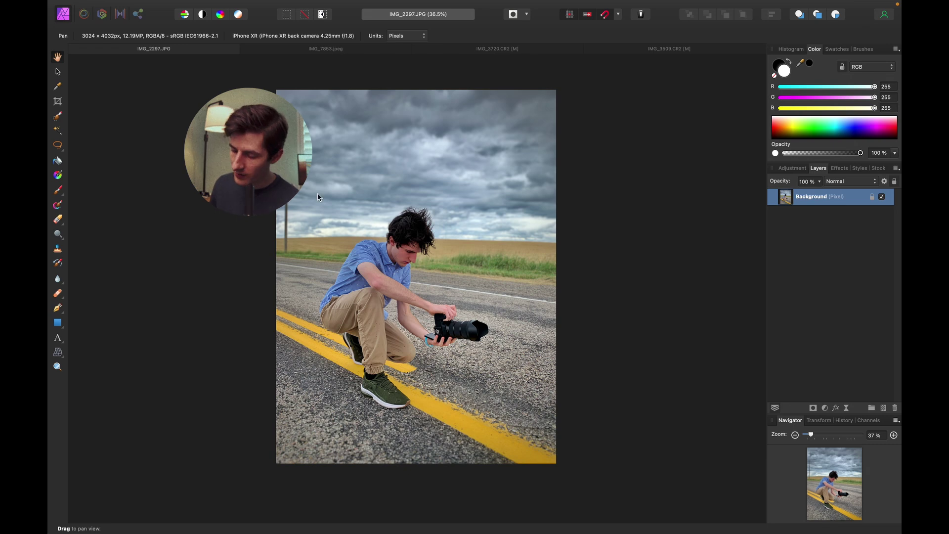
# Launch Dehancer Film from Filters > Plugins > Dehancer on the road photo.
pyautogui.moveTo(305, 16)
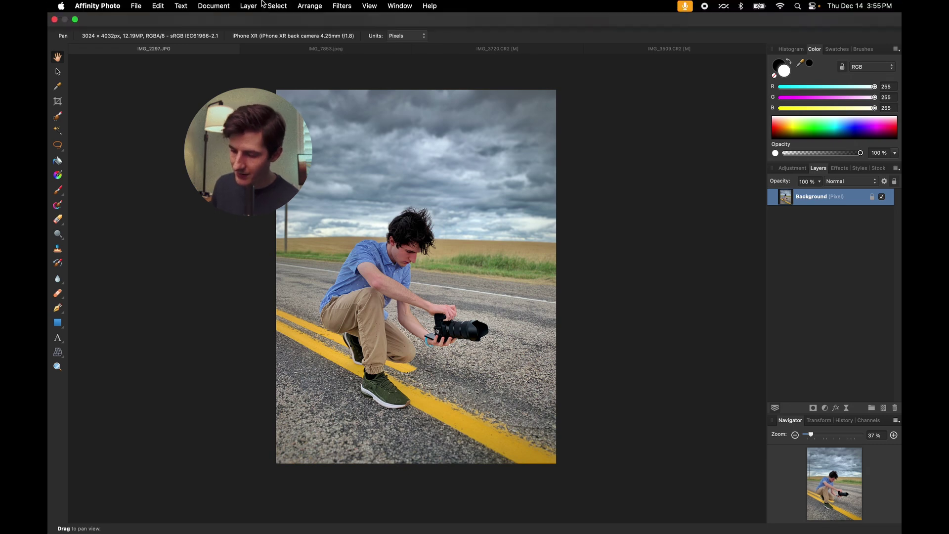
pyautogui.click(336, 6)
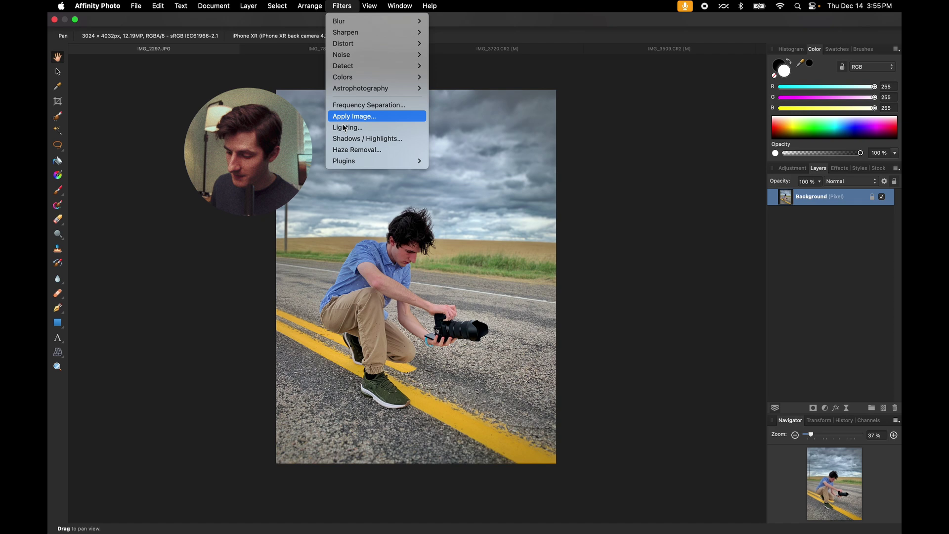
pyautogui.moveTo(356, 160)
pyautogui.moveTo(468, 167)
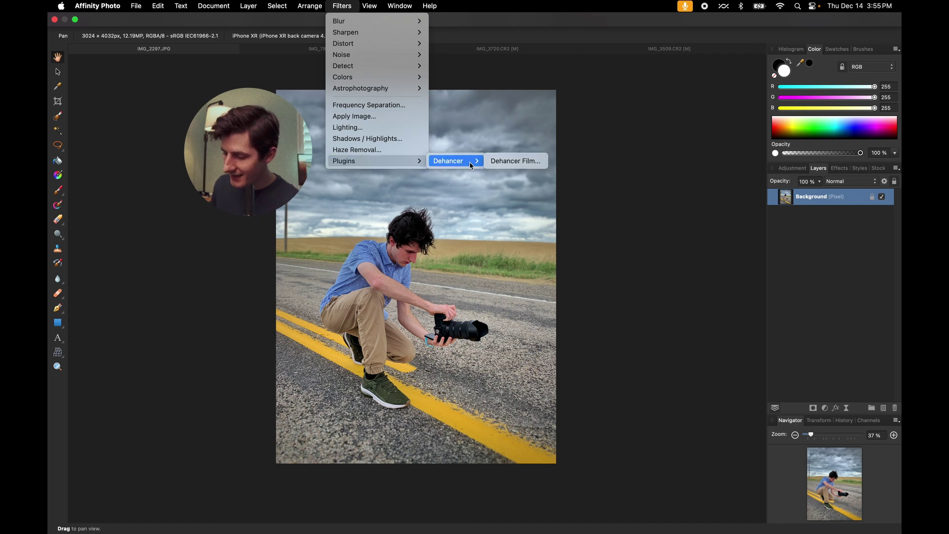
pyautogui.click(505, 162)
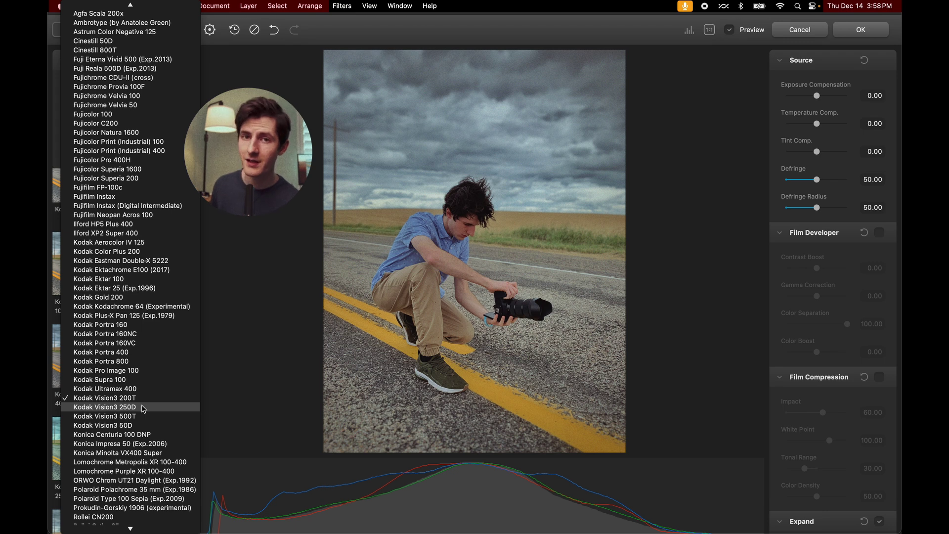
# Choose the Kodak Vision3 250D film stock and try a small exposure compensation tweak.
pyautogui.click(143, 408)
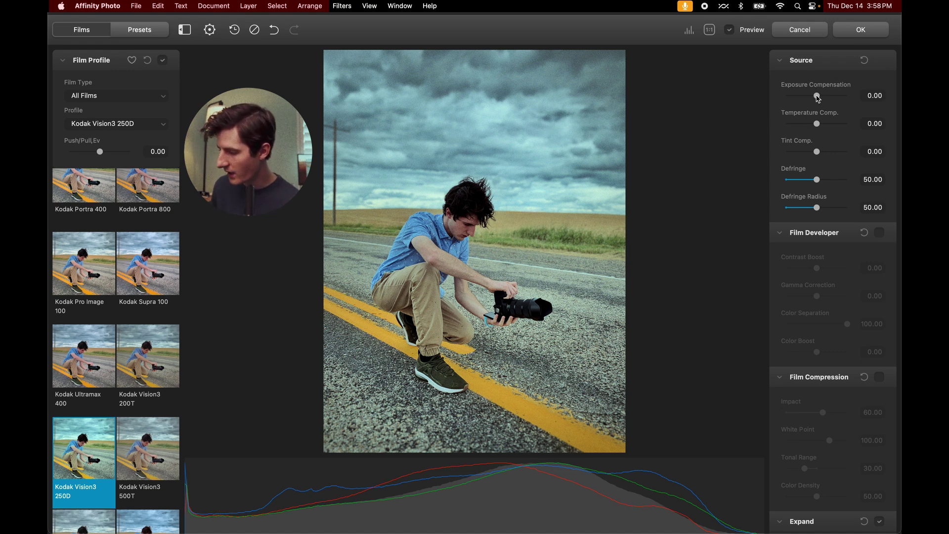
pyautogui.moveTo(818, 99)
pyautogui.mouseDown()
pyautogui.moveTo(805, 98)
pyautogui.moveTo(817, 98)
pyautogui.mouseUp()
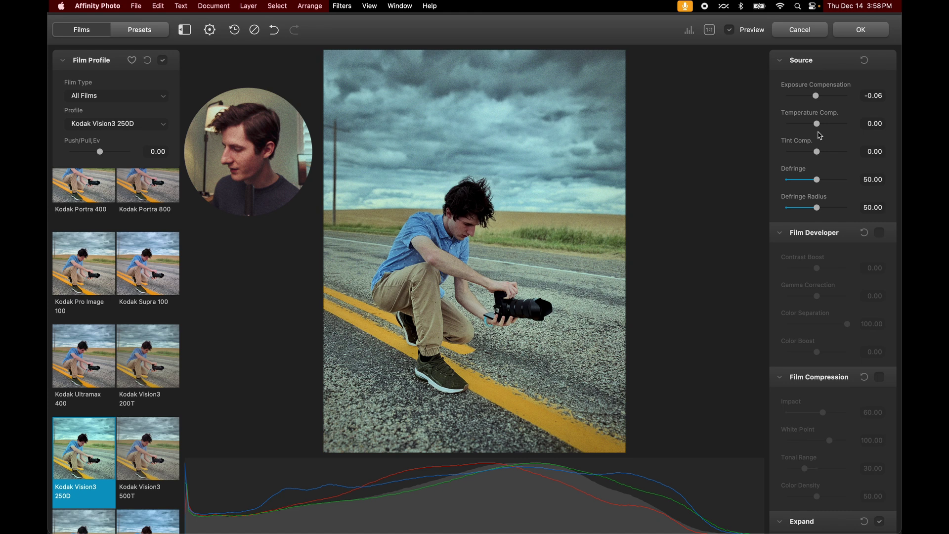
pyautogui.scroll(-3, 813, 231)
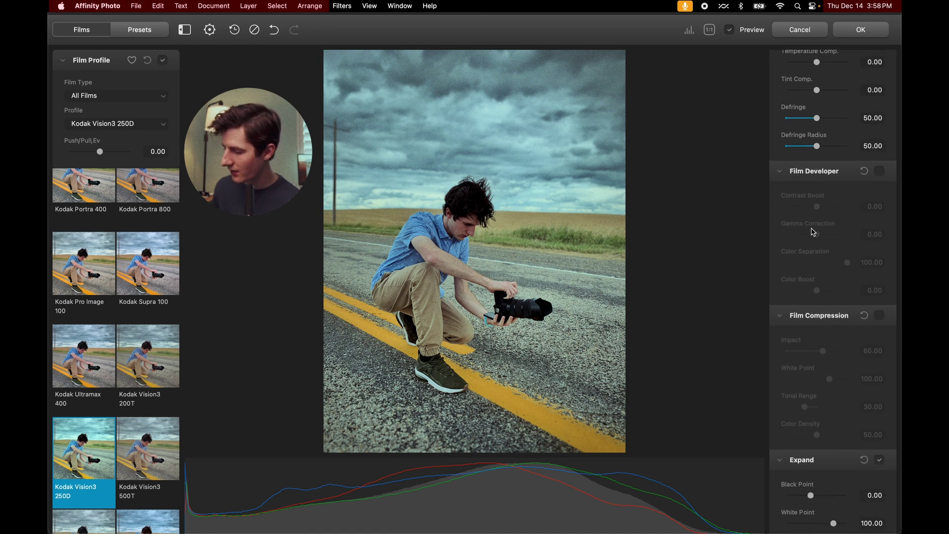
# Enable Film Developer with more Color Boost, and Film Compression with higher White Point and Color Density.
pyautogui.click(883, 172)
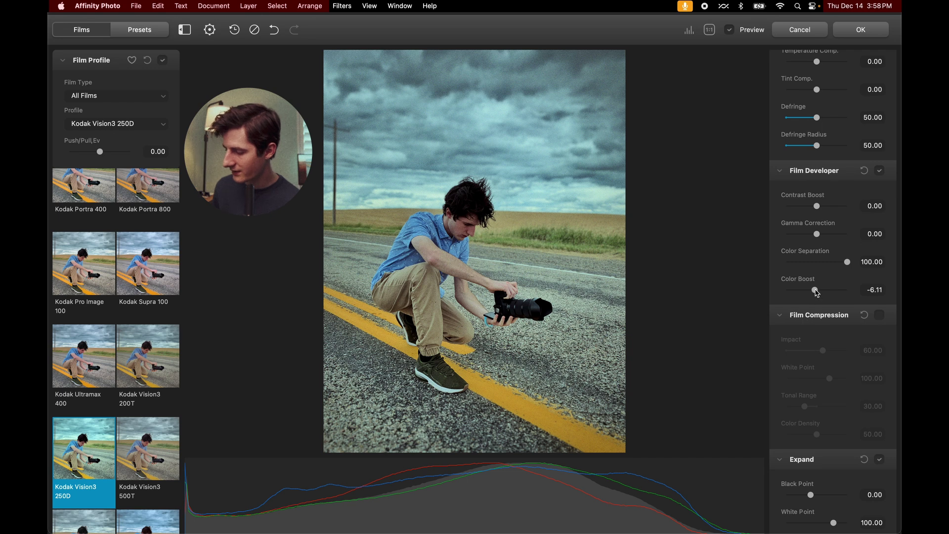
pyautogui.moveTo(815, 290); pyautogui.dragTo(826, 290)
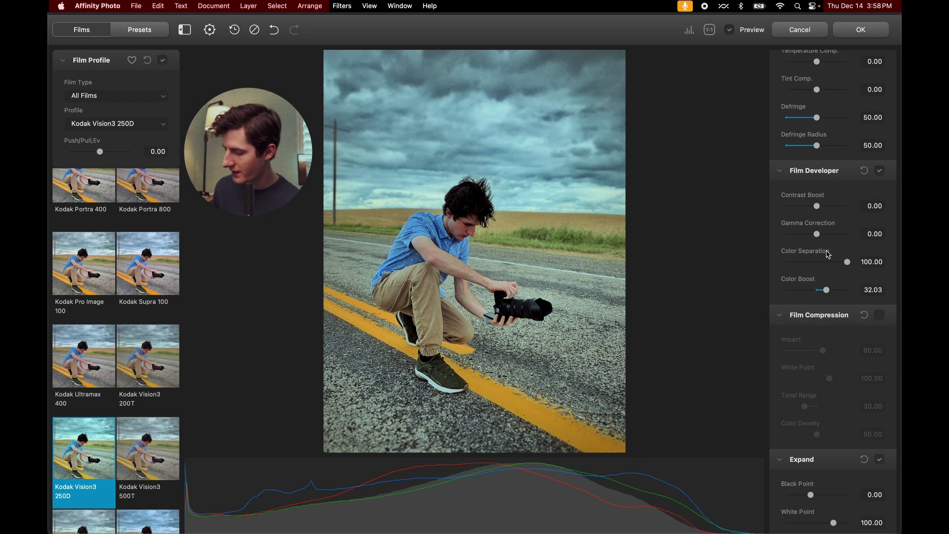
pyautogui.scroll(-3, 820, 350)
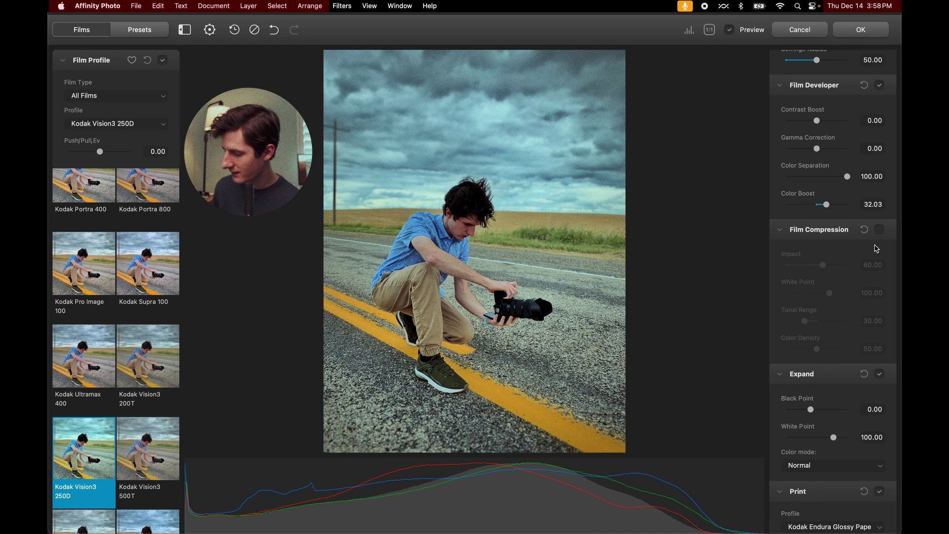
pyautogui.click(880, 230)
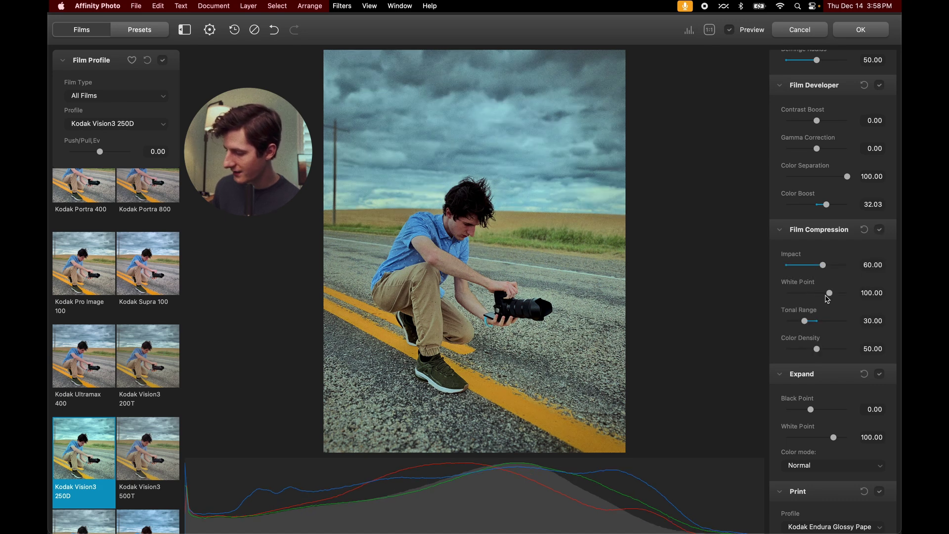
pyautogui.moveTo(829, 295); pyautogui.dragTo(840, 291)
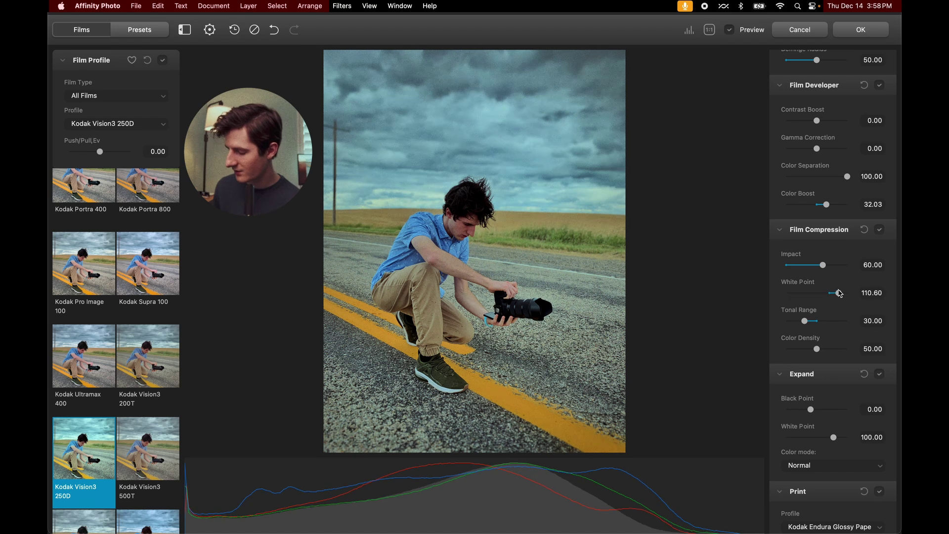
pyautogui.moveTo(817, 349)
pyautogui.mouseDown()
pyautogui.moveTo(845, 350)
pyautogui.moveTo(827, 353)
pyautogui.mouseUp()
# Set the print profile to Kodak 2383 Print Film and raise print Color Density.
pyautogui.scroll(-6, 827, 346)
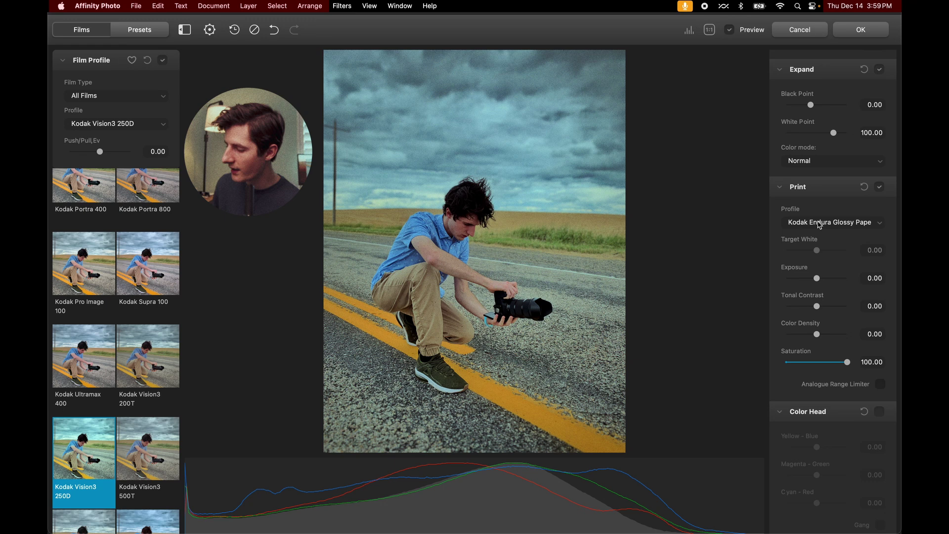
pyautogui.click(819, 225)
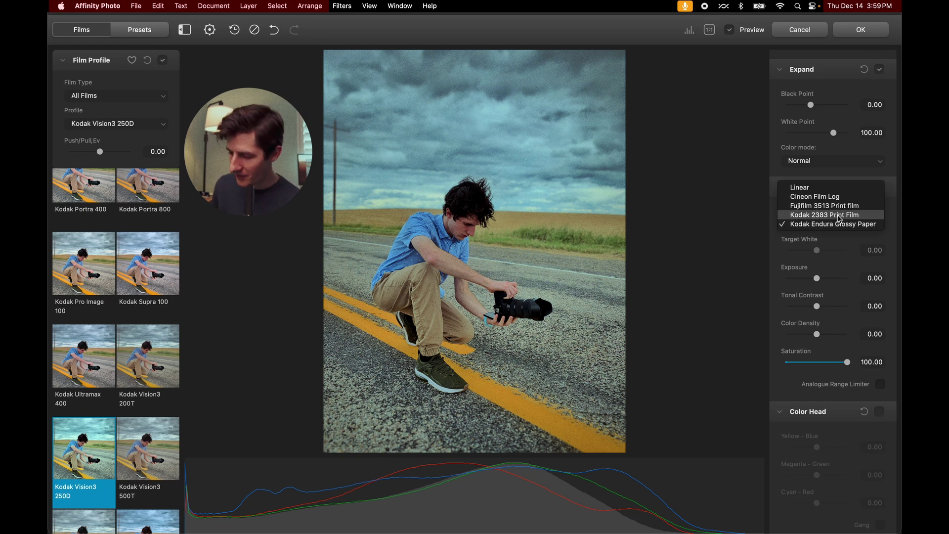
pyautogui.click(839, 216)
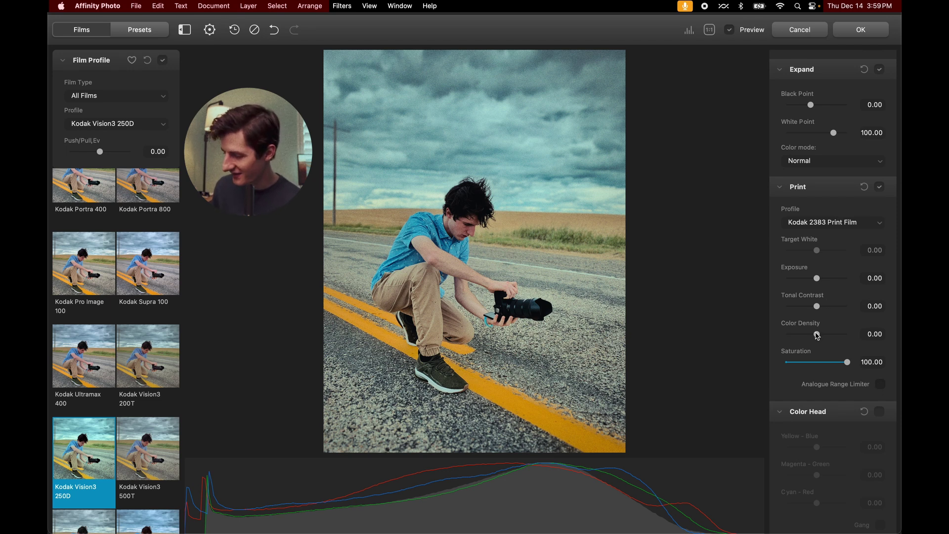
pyautogui.moveTo(816, 336); pyautogui.dragTo(826, 309)
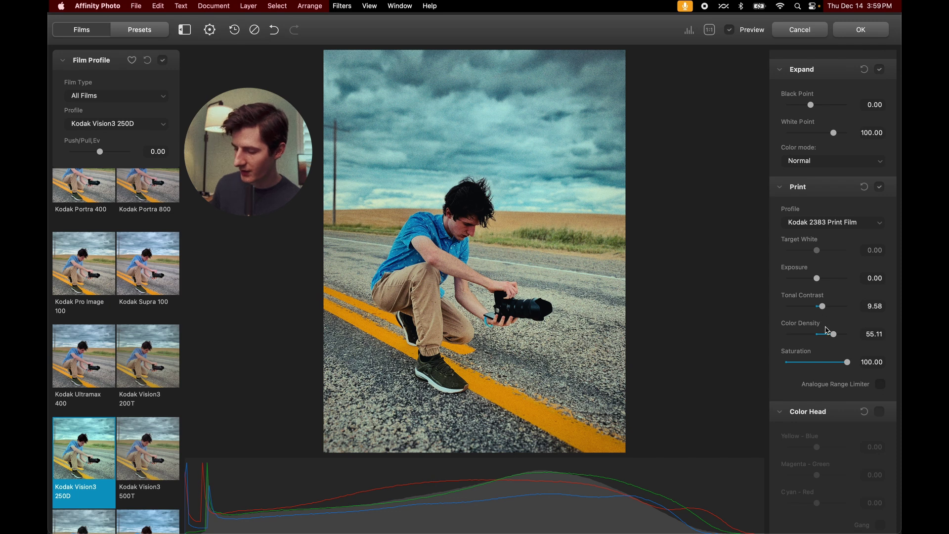
# Turn on the Halation, Bloom and Vignette effects in the Dehancer panel.
pyautogui.scroll(-5, 822, 363)
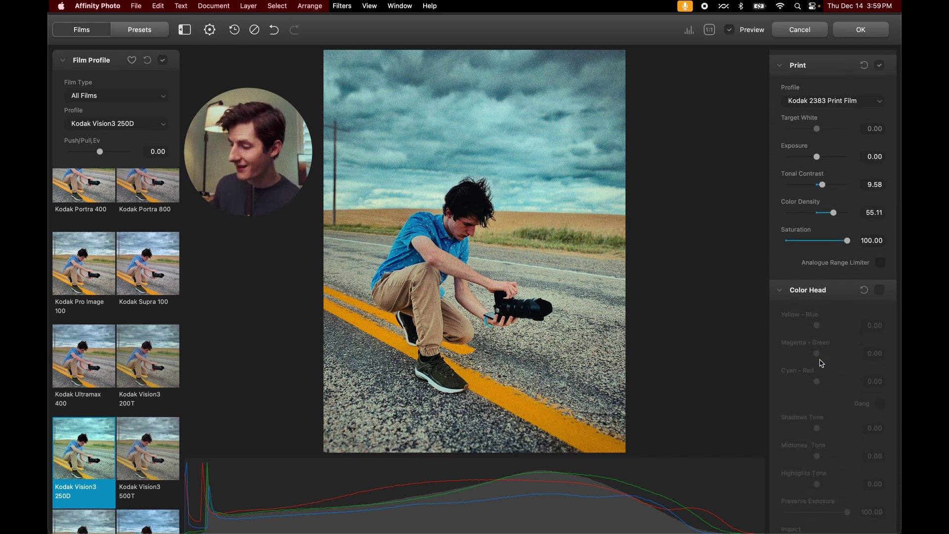
pyautogui.scroll(-15, 829, 278)
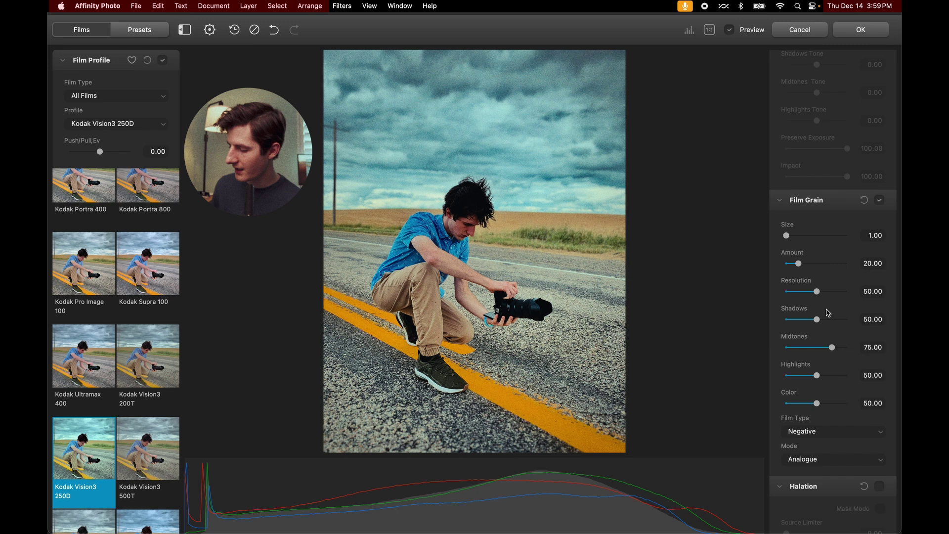
pyautogui.scroll(-9, 840, 287)
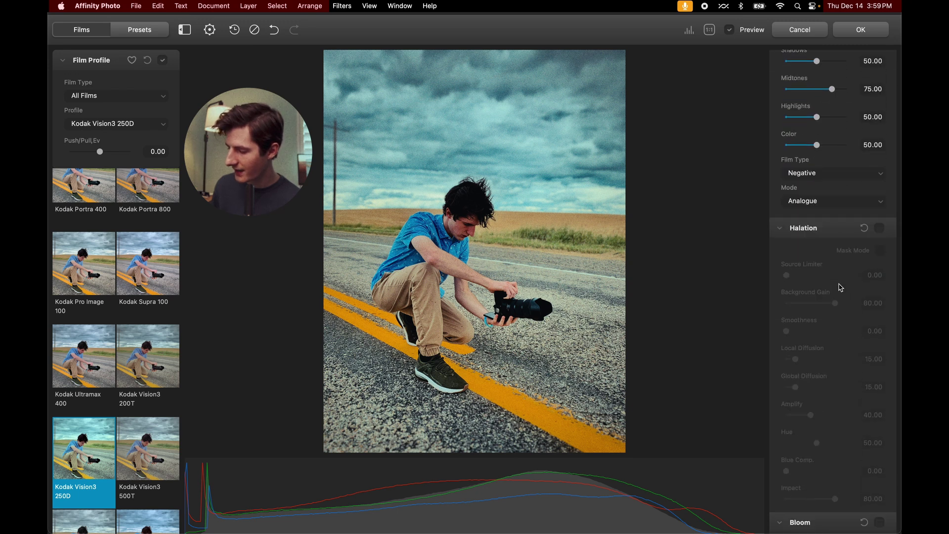
pyautogui.click(878, 229)
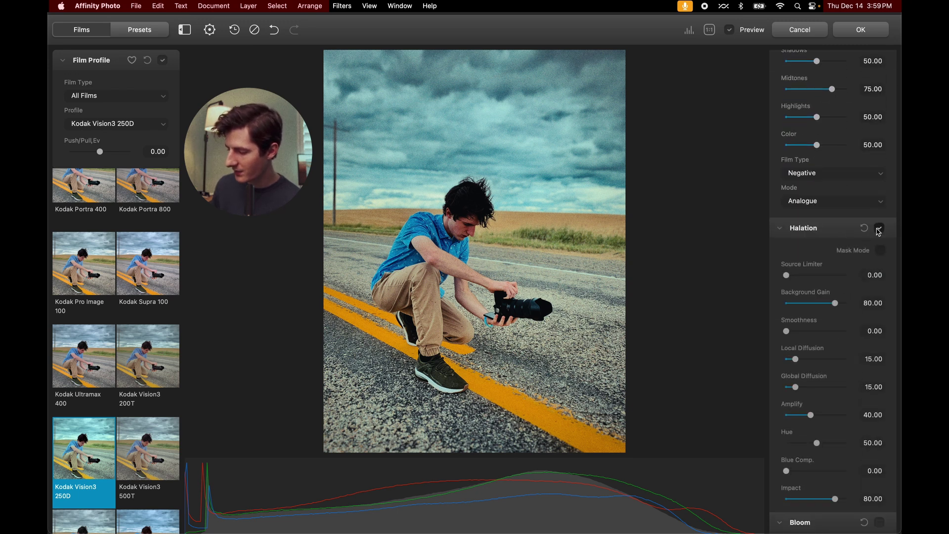
pyautogui.scroll(-11, 855, 299)
pyautogui.click(879, 256)
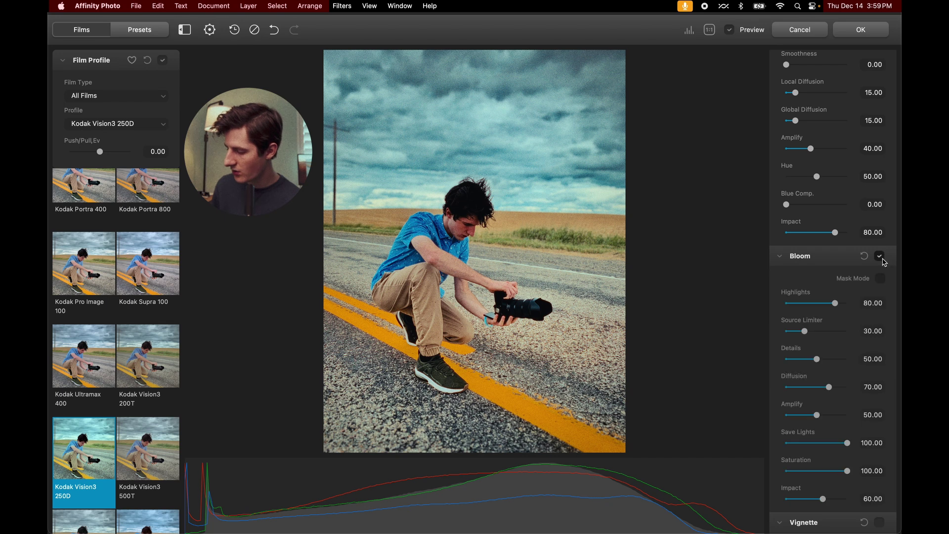
pyautogui.scroll(-5, 870, 297)
pyautogui.click(880, 400)
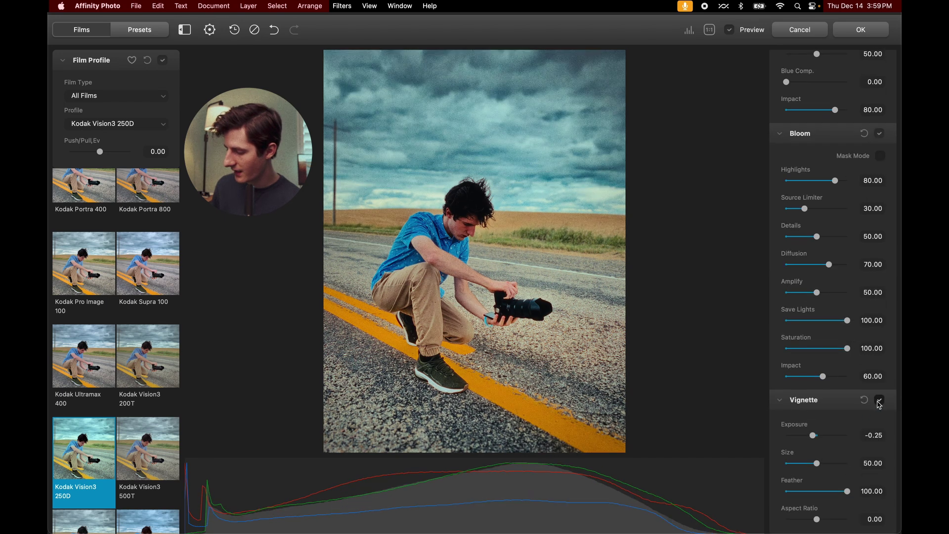
pyautogui.scroll(15, 848, 238)
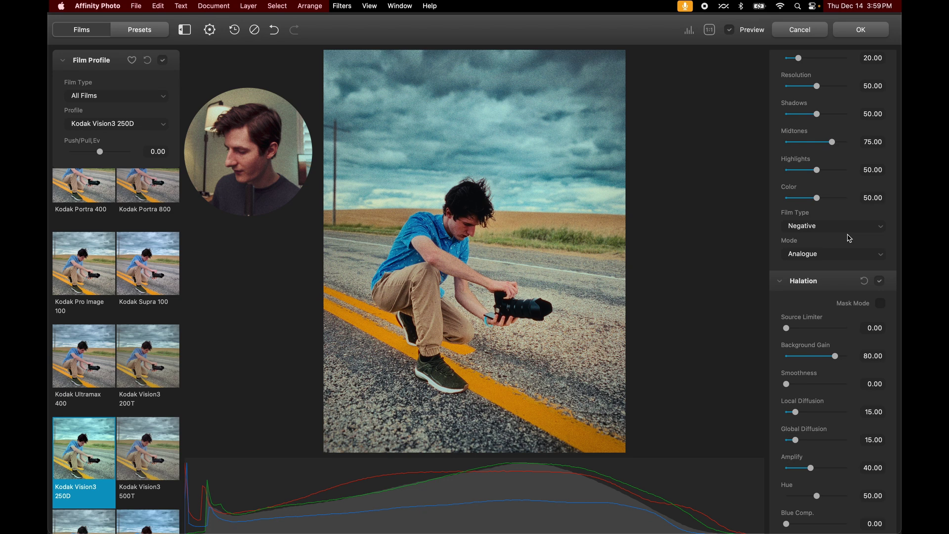
# Toggle Preview to compare the original and graded road photo, ending on the graded view.
pyautogui.click(730, 30)
pyautogui.click(730, 30)
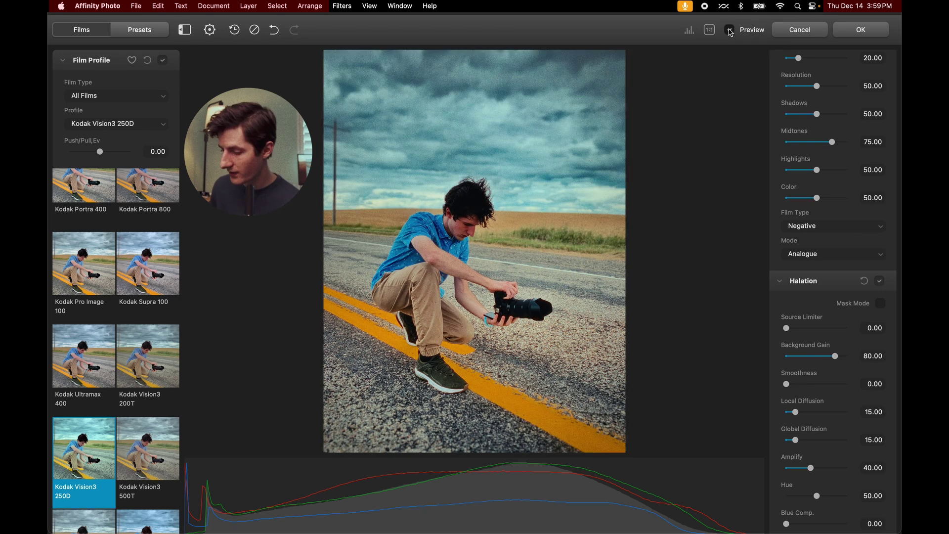
pyautogui.click(729, 30)
pyautogui.click(729, 30)
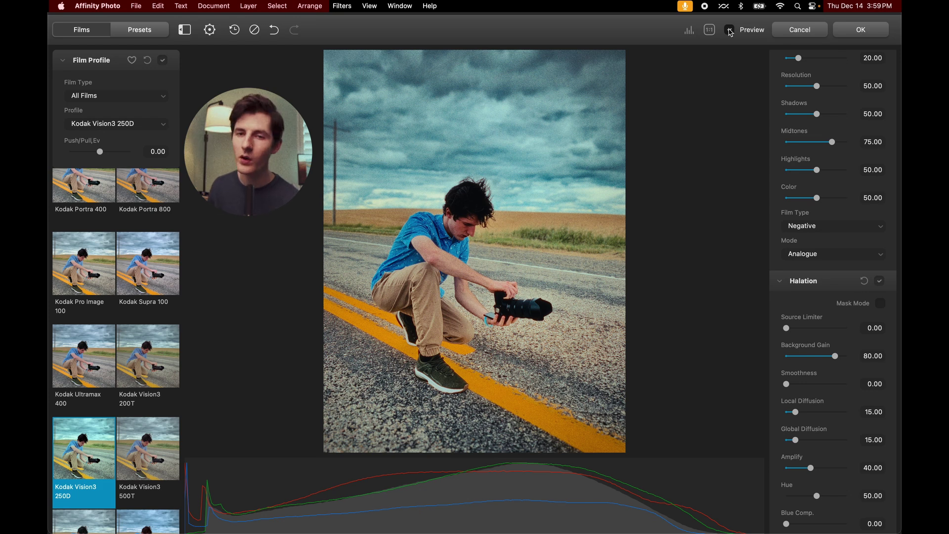
# Apply the Dehancer grade with OK and switch to the IMG_7853.jpeg portrait document.
pyautogui.click(856, 31)
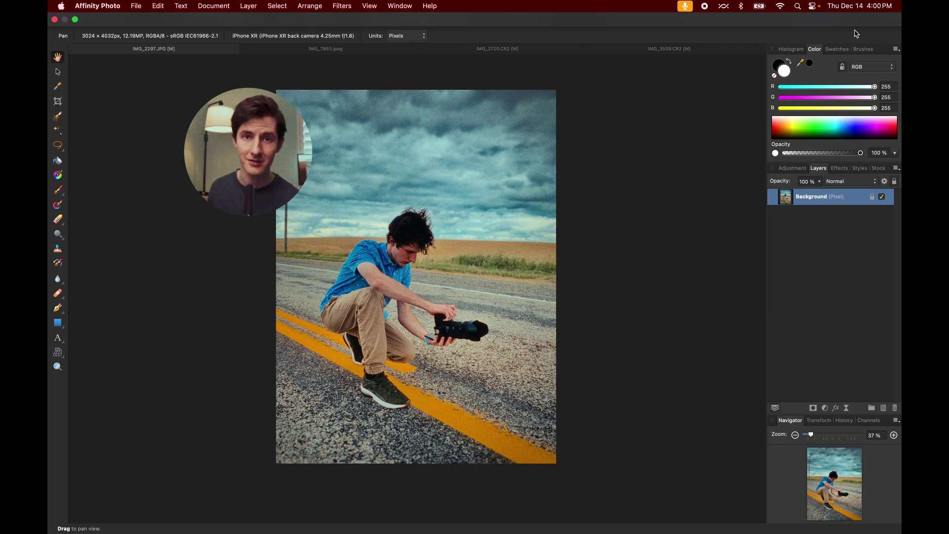
pyautogui.hotkey('ctrl', 'Tab')
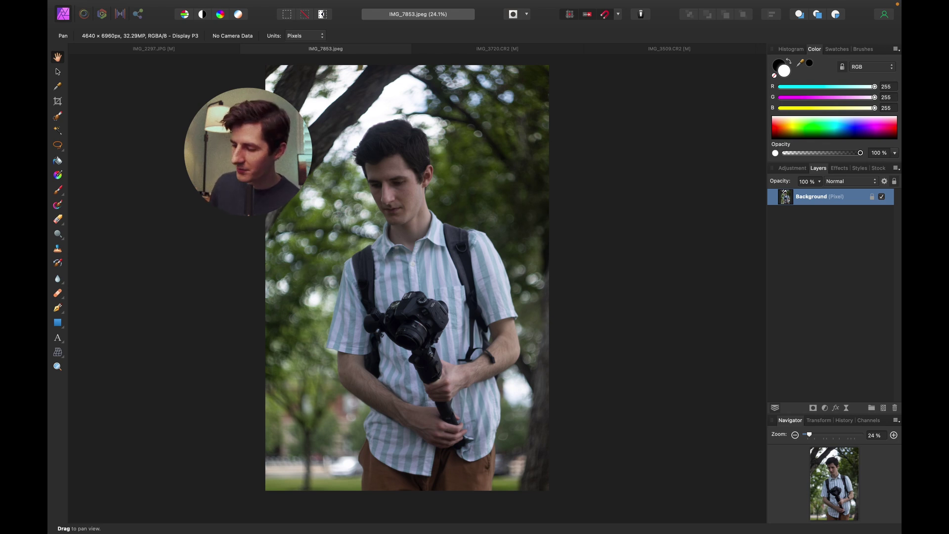
# Launch Dehancer Film from Filters > Plugins on the gimbal portrait.
pyautogui.moveTo(503, 3)
pyautogui.click(342, 5)
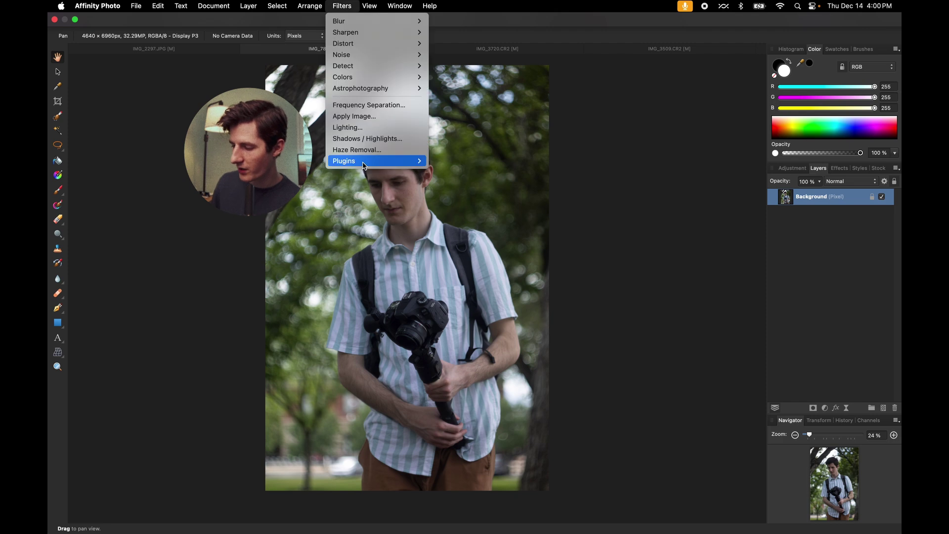
pyautogui.moveTo(426, 163)
pyautogui.click(503, 163)
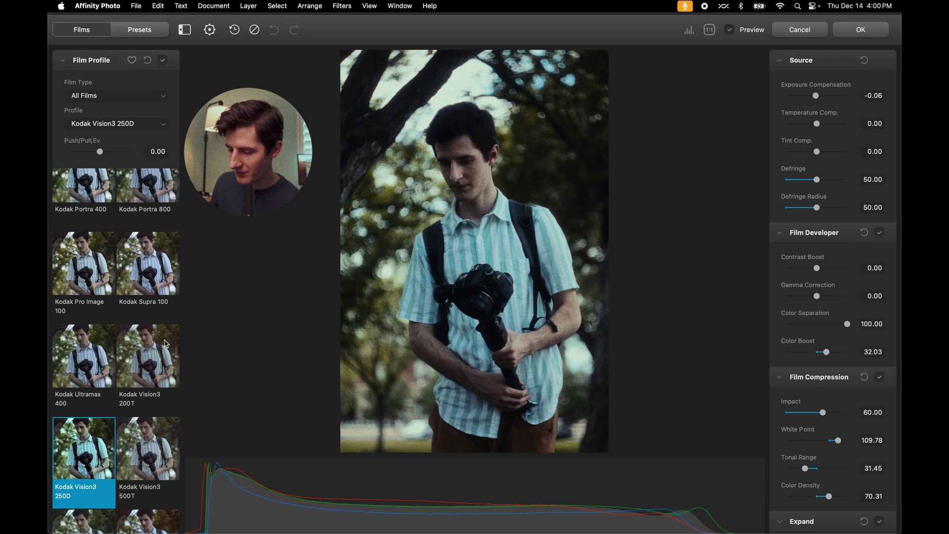
# Set the Print profile to Fujifilm 3513 Print film.
pyautogui.scroll(-15, 804, 295)
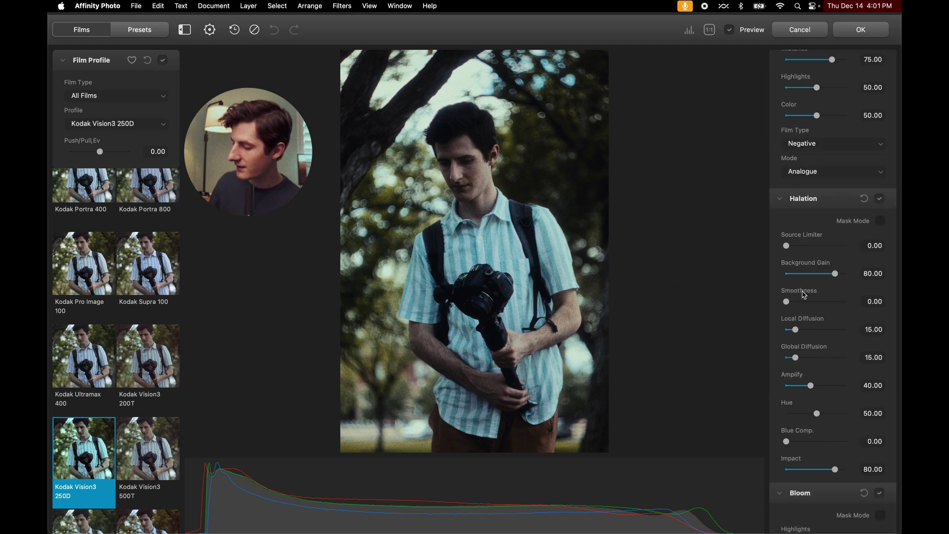
pyautogui.scroll(-15, 816, 281)
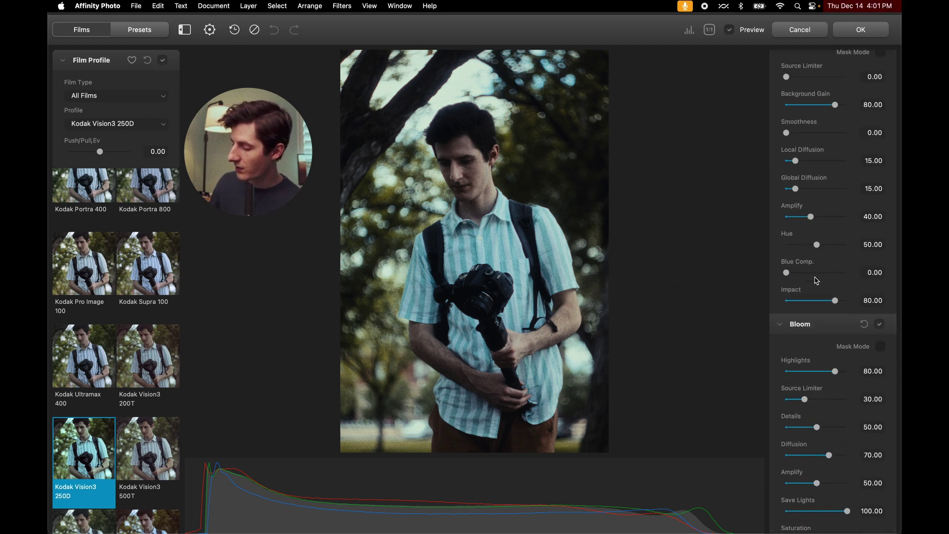
pyautogui.scroll(20, 816, 280)
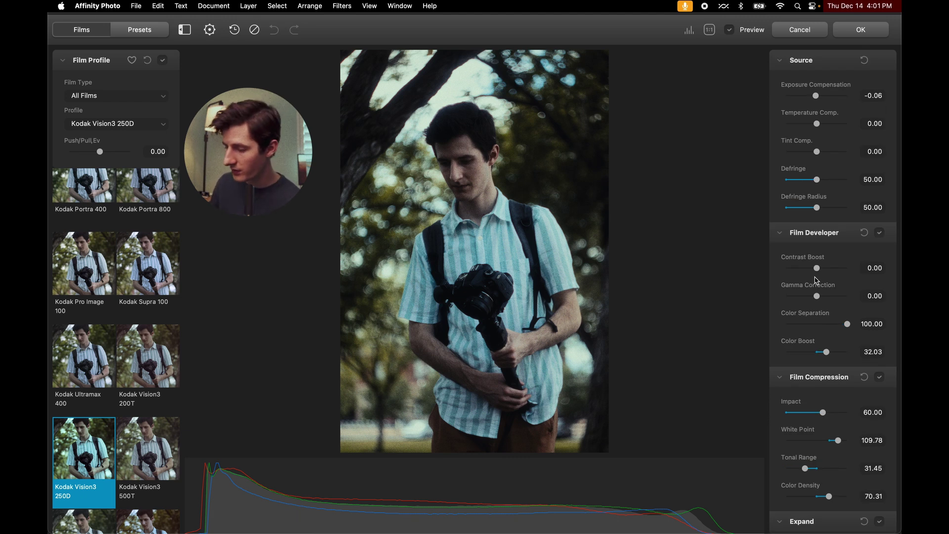
pyautogui.scroll(-20, 819, 365)
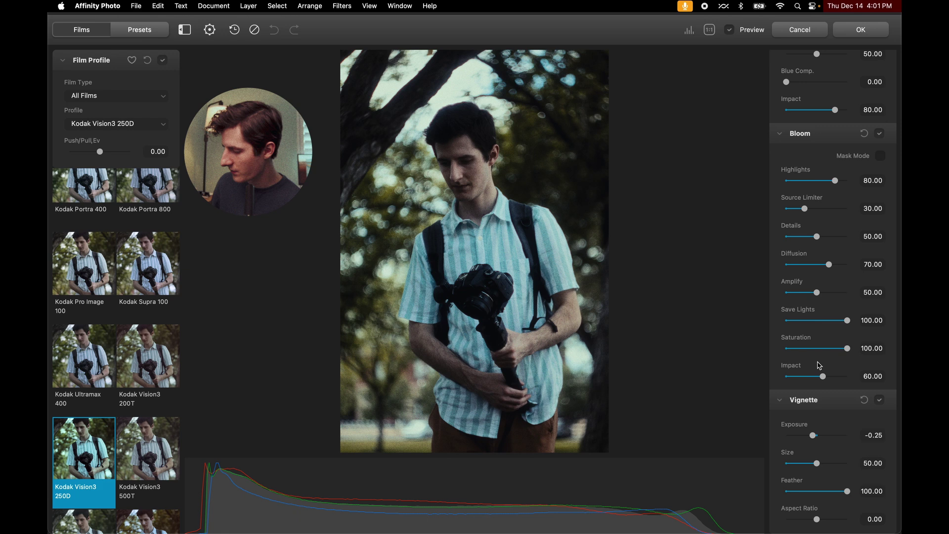
pyautogui.scroll(15, 819, 366)
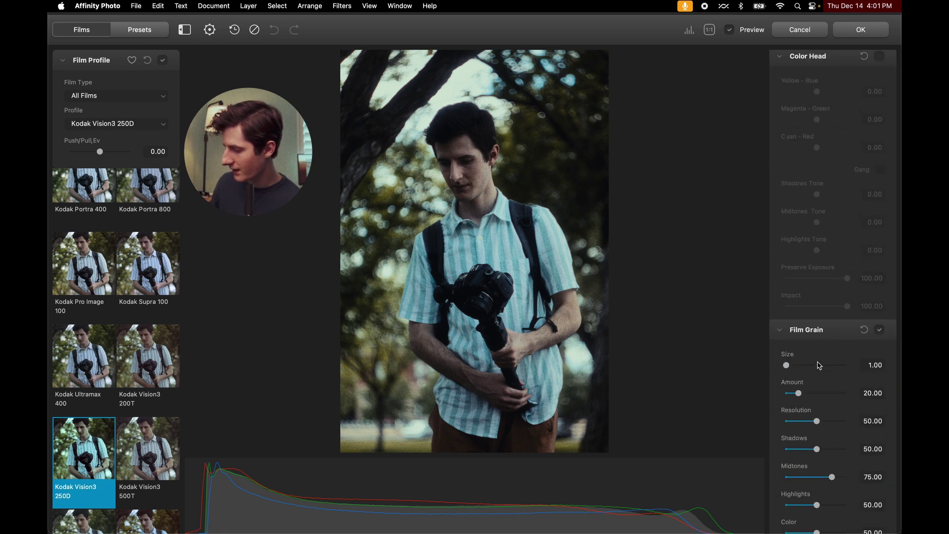
pyautogui.scroll(10, 819, 366)
pyautogui.click(822, 228)
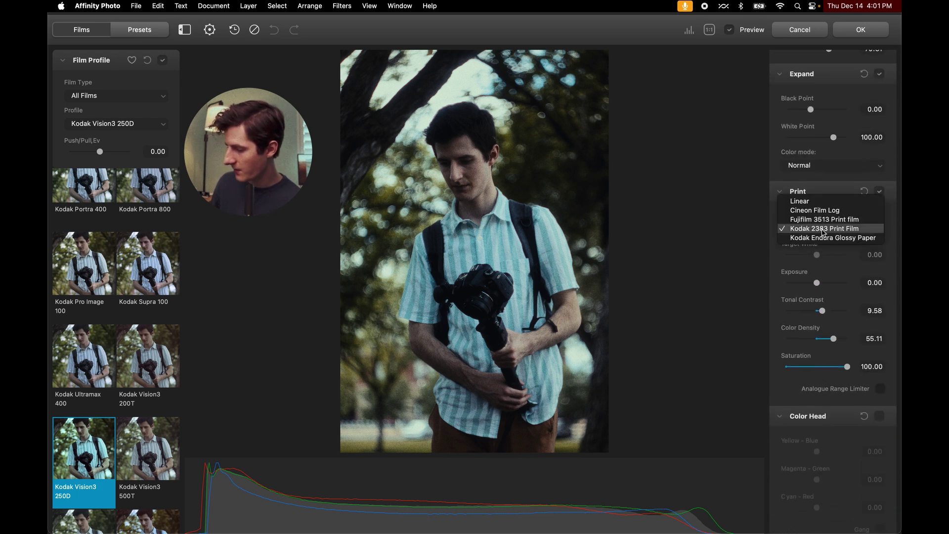
pyautogui.click(811, 220)
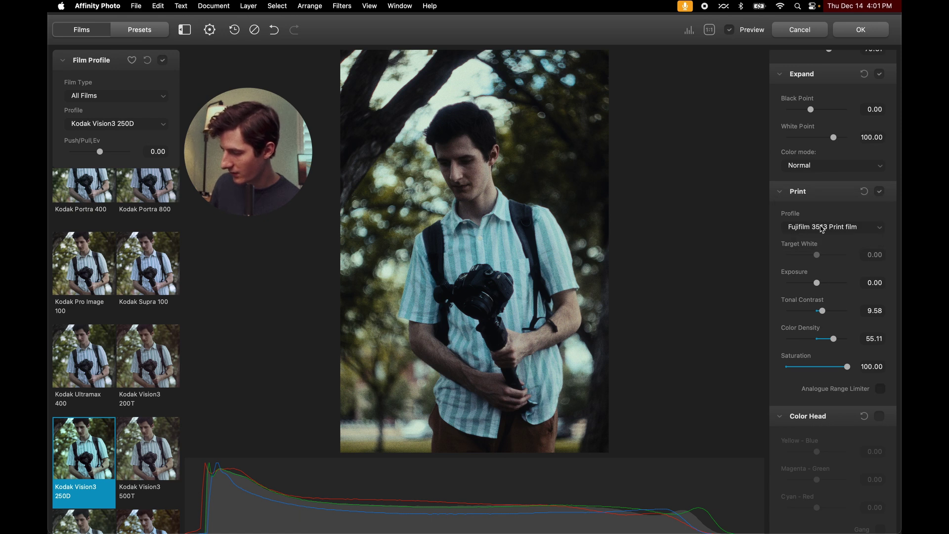
pyautogui.scroll(10, 822, 295)
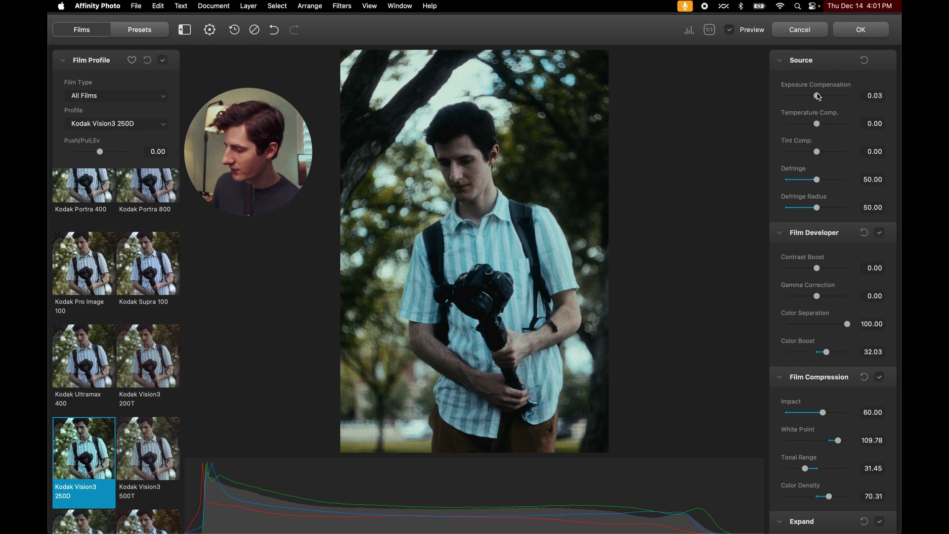
# Raise exposure compensation slightly and switch the film stock to Kodak Portra 160VC.
pyautogui.moveTo(818, 97)
pyautogui.mouseDown()
pyautogui.moveTo(841, 100)
pyautogui.moveTo(820, 98)
pyautogui.mouseUp()
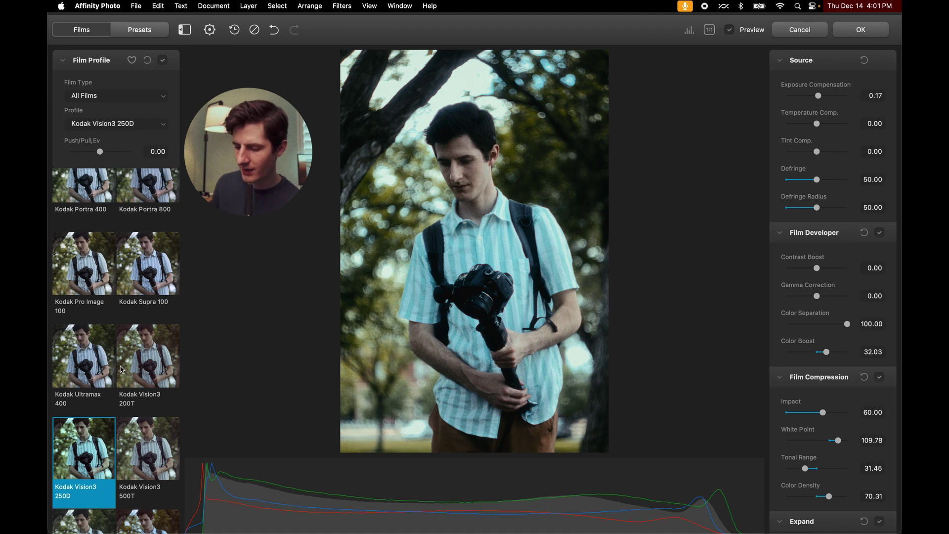
pyautogui.scroll(-3, 123, 410)
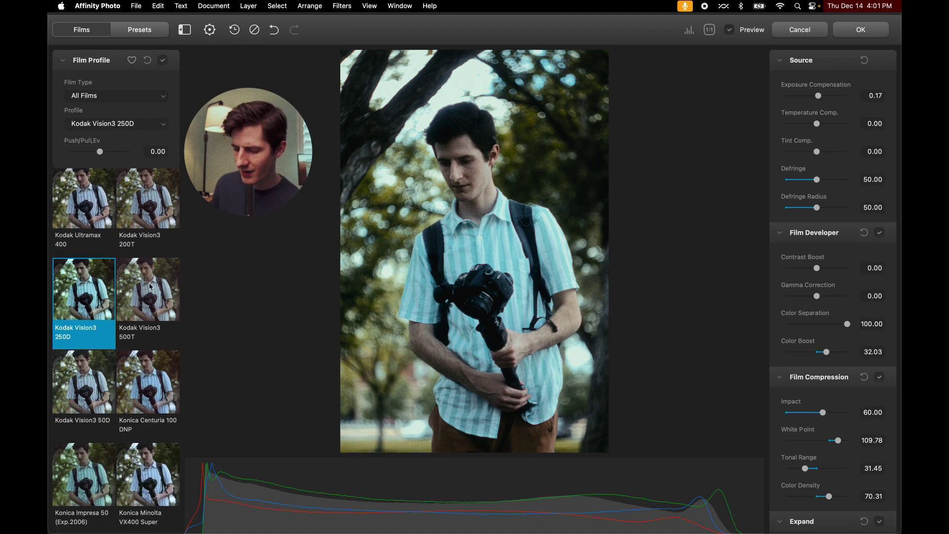
pyautogui.scroll(3, 151, 287)
pyautogui.click(141, 255)
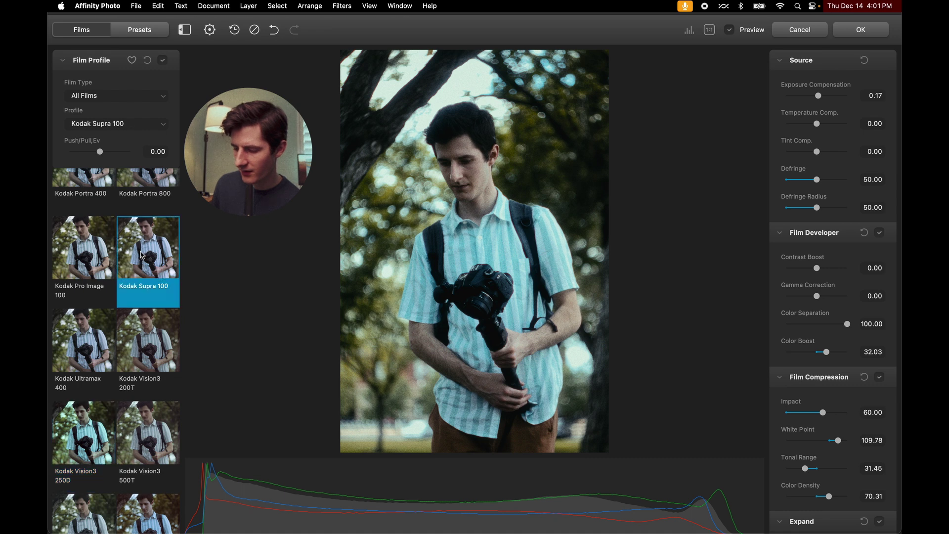
pyautogui.scroll(3, 143, 257)
pyautogui.click(148, 238)
pyautogui.scroll(-2, 784, 242)
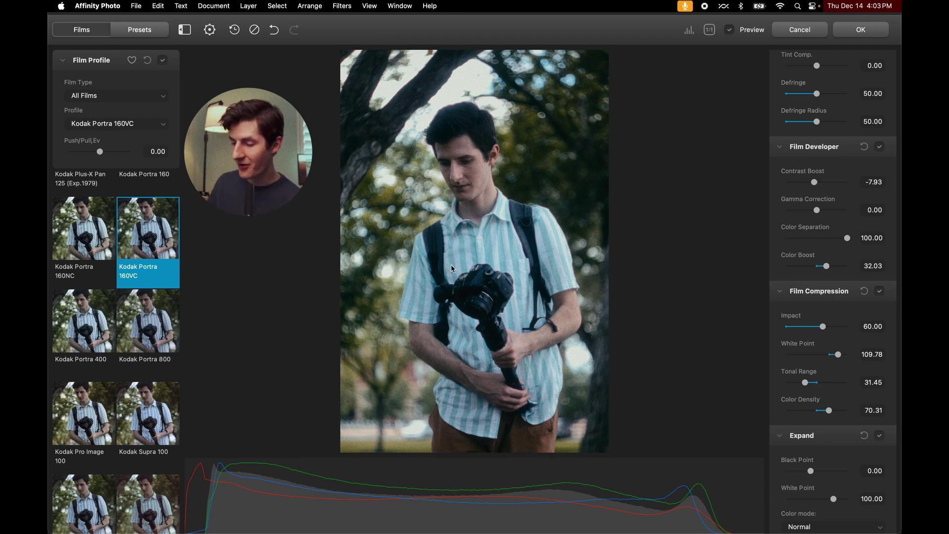
# Toggle Preview to compare original and graded portrait, ending on the graded view.
pyautogui.click(730, 29)
pyautogui.click(729, 30)
pyautogui.click(729, 30)
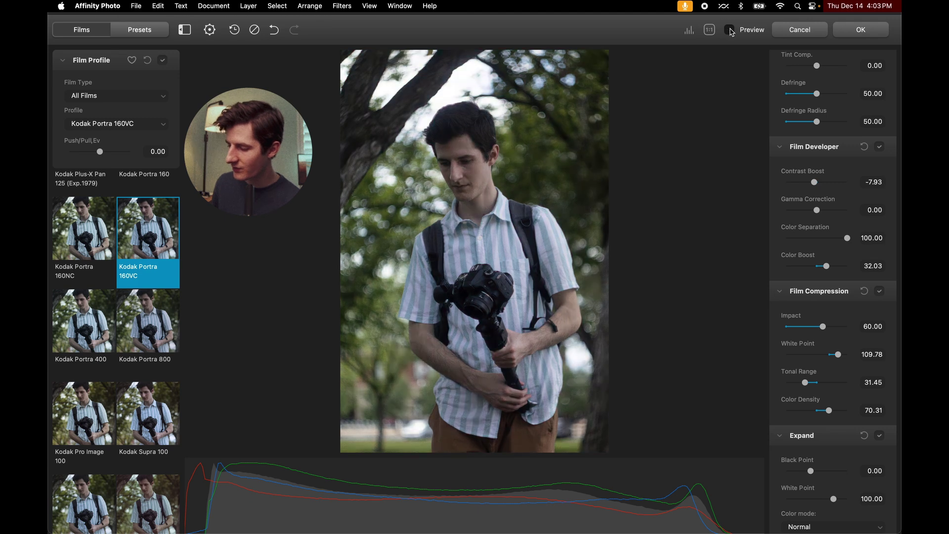
pyautogui.click(730, 30)
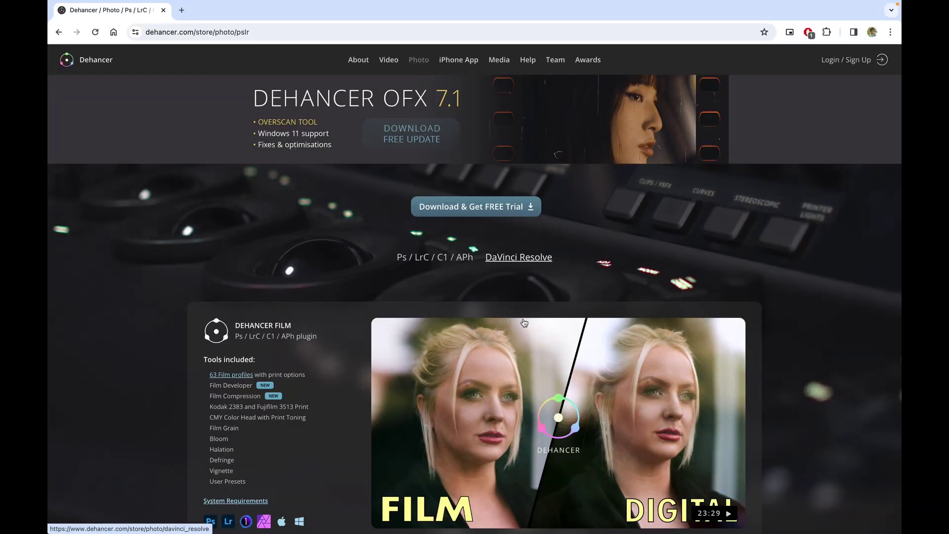
# Scroll to the Resolve plugin pricing: 449 USD lifetime, 299 yearly, 199 six months, 149 three months.
pyautogui.scroll(-5, 524, 322)
pyautogui.scroll(-1, 524, 323)
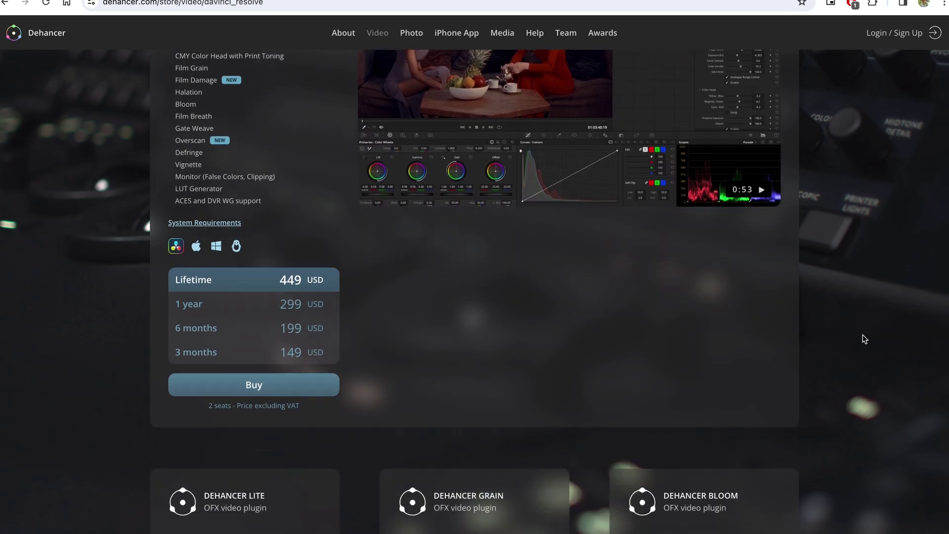
pyautogui.scroll(-4, 864, 339)
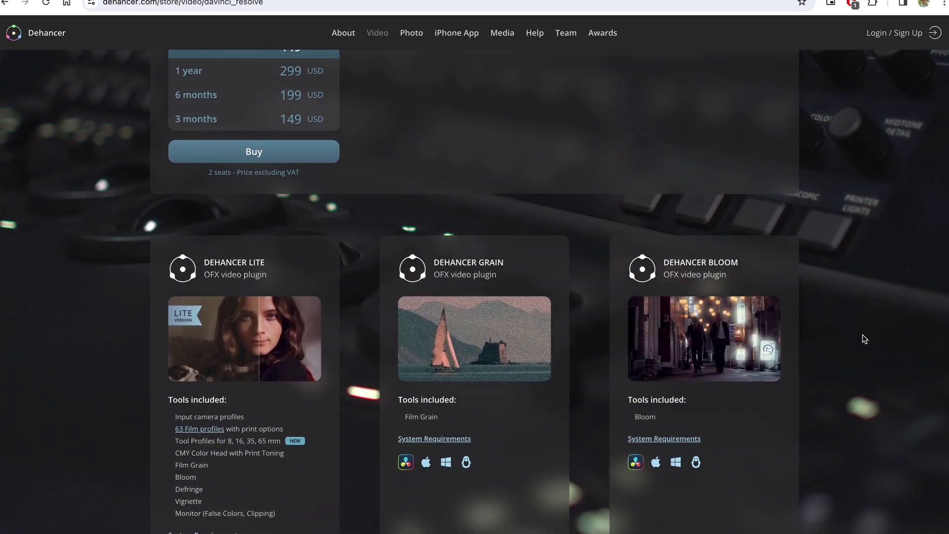